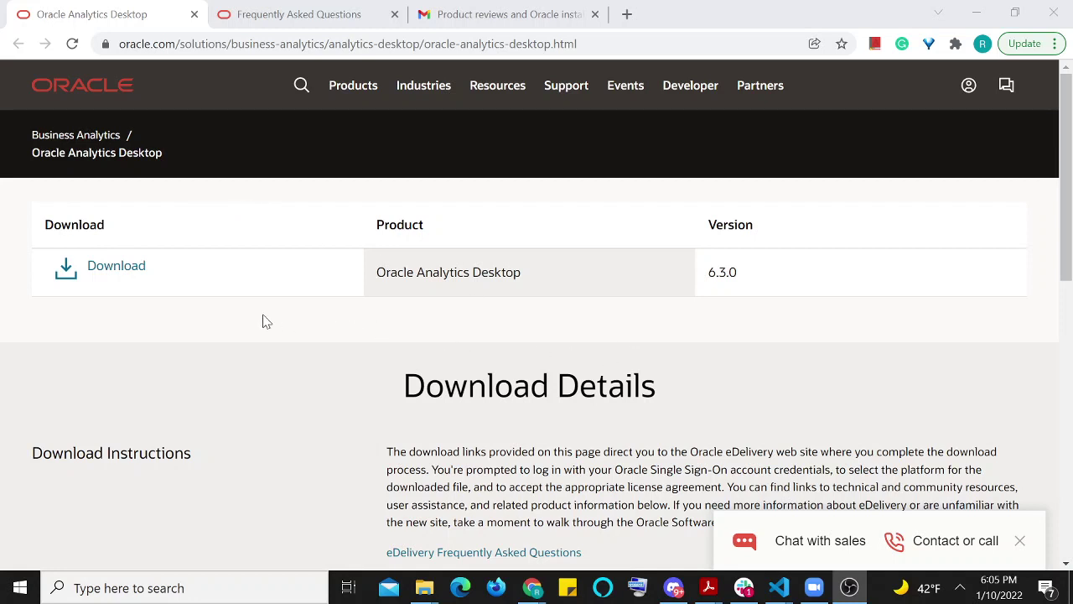
- Review the download page's system requirements: 4GB memory and 2GB free disk space
left_click(694, 8)
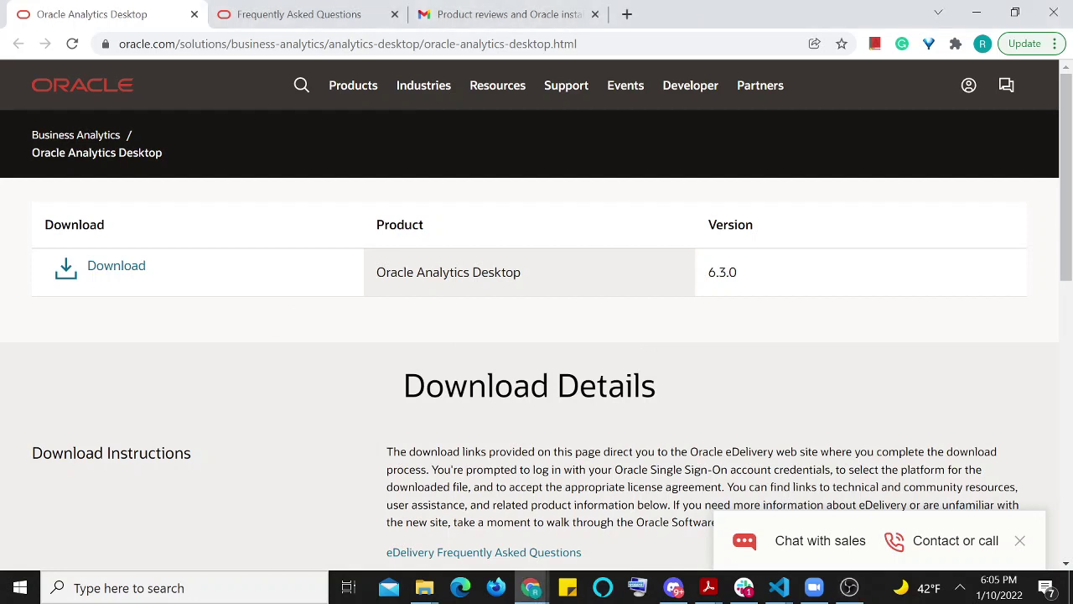
key("ctrl+l")
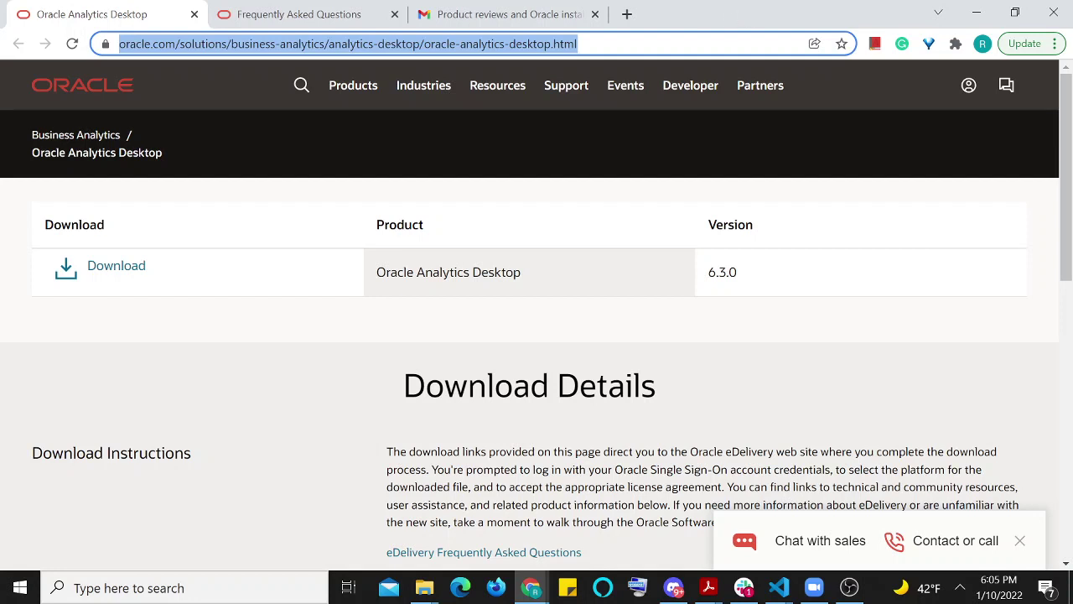
left_click(265, 377)
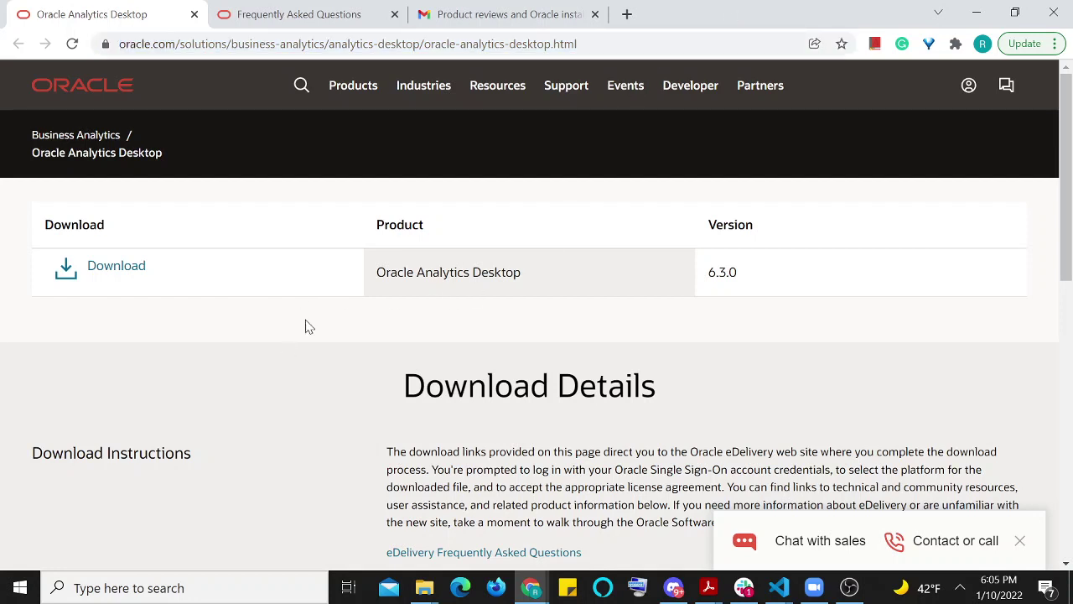
scroll(307, 326, "down", 2)
scroll(307, 326, "down", 1)
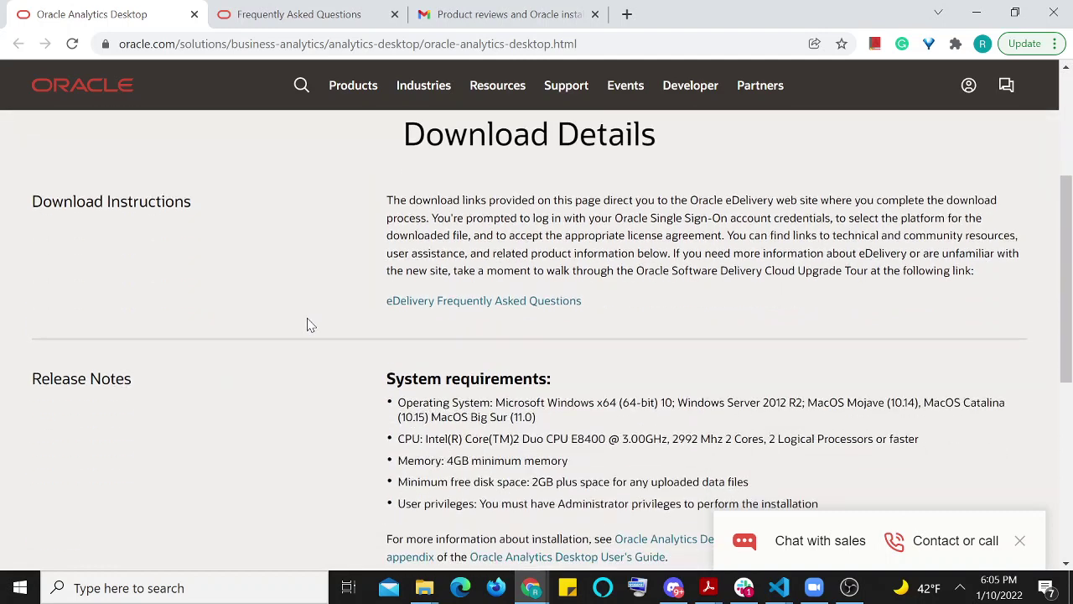
scroll(307, 326, "down", 1)
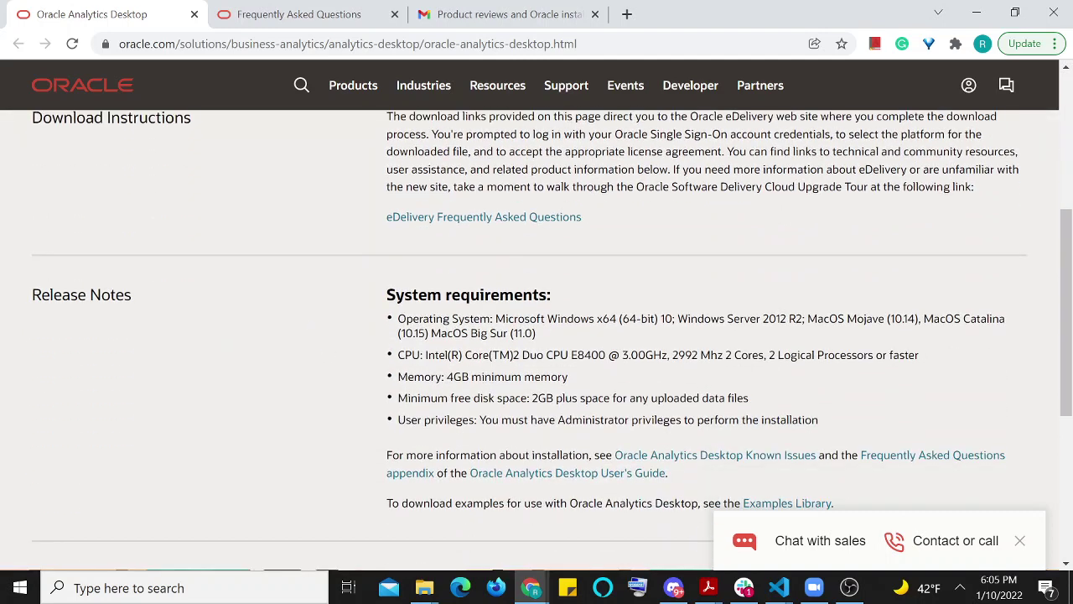
left_click_drag(453, 376, 472, 377)
left_click_drag(530, 398, 554, 397)
scroll(291, 339, "up", 4)
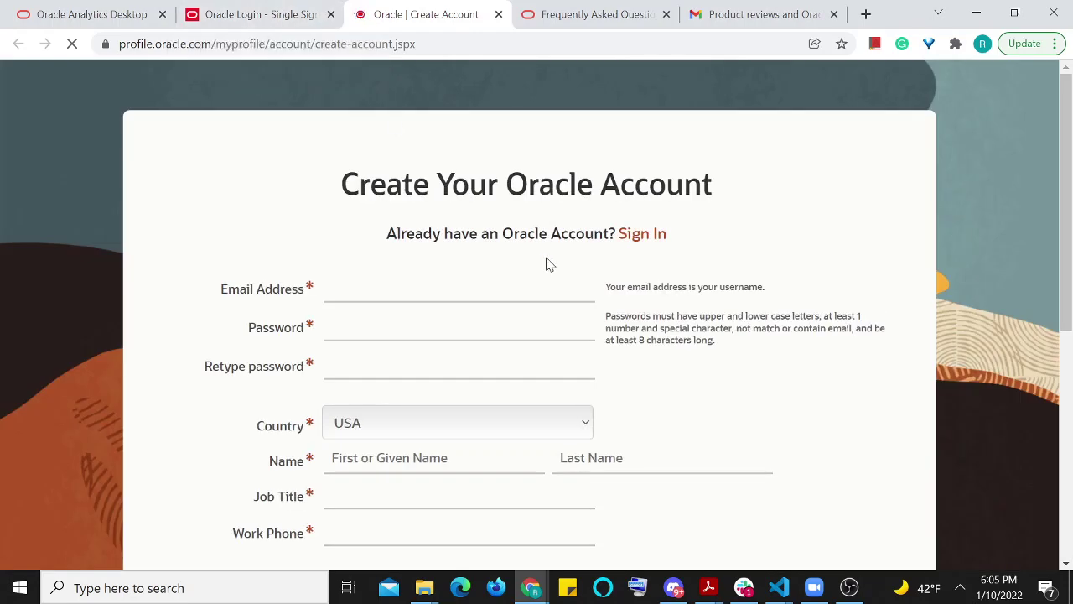
- Switch to the Oracle Login tab and sign in with the Oracle account
scroll(546, 264, "down", 2)
scroll(547, 265, "down", 3)
scroll(554, 284, "up", 4)
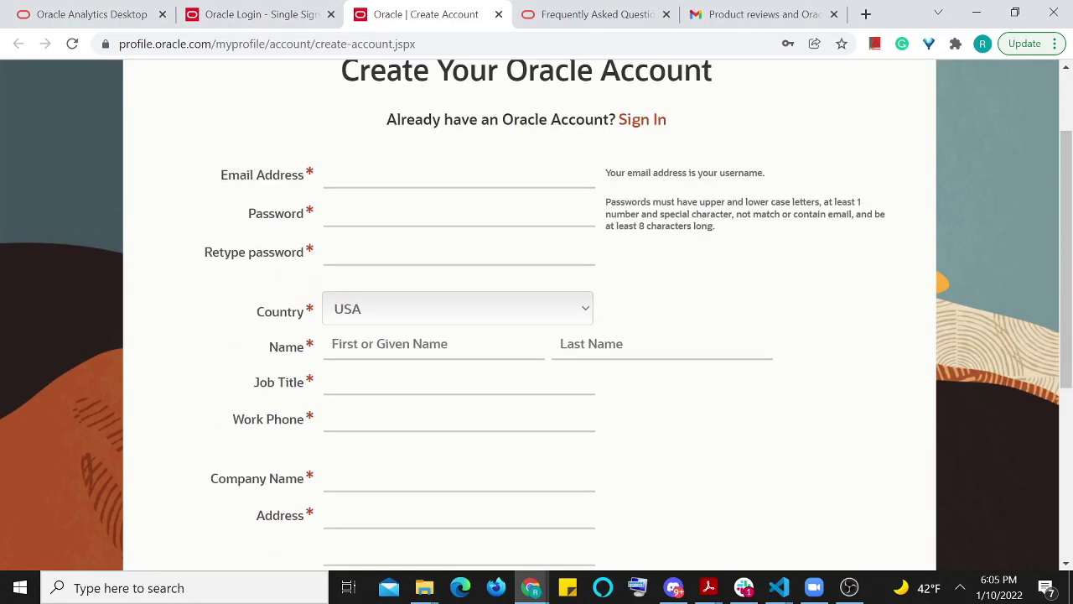
scroll(458, 340, "down", 3)
scroll(407, 470, "down", 1)
scroll(407, 469, "up", 2)
scroll(271, 176, "up", 3)
left_click(283, 11)
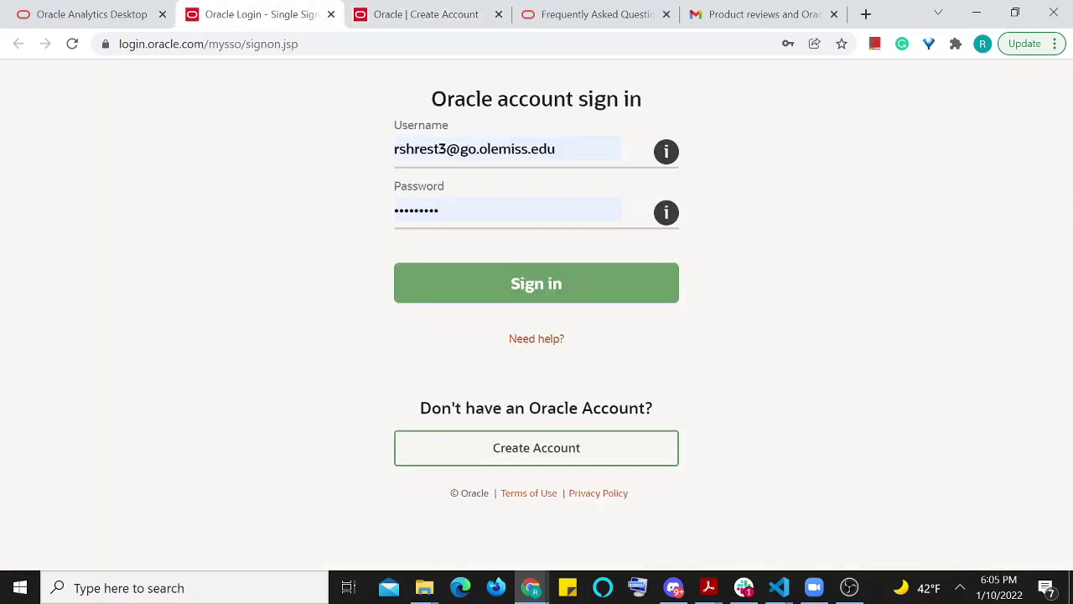
left_click(568, 275)
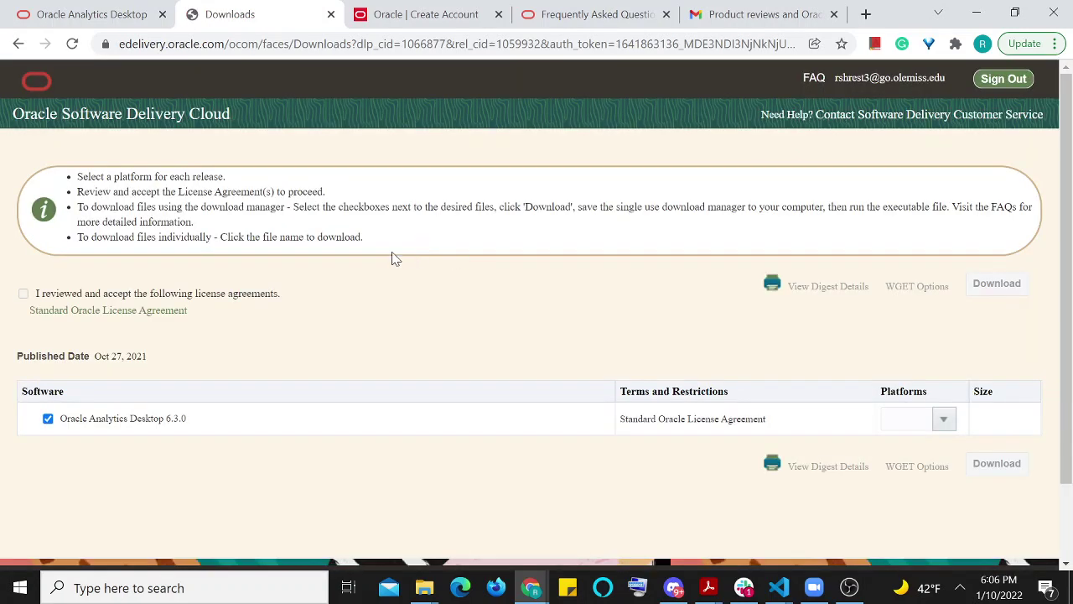
- Select Microsoft Windows x64 as the platform for the Oracle Analytics Desktop 6.3.0 download
scroll(222, 192, "down", 1)
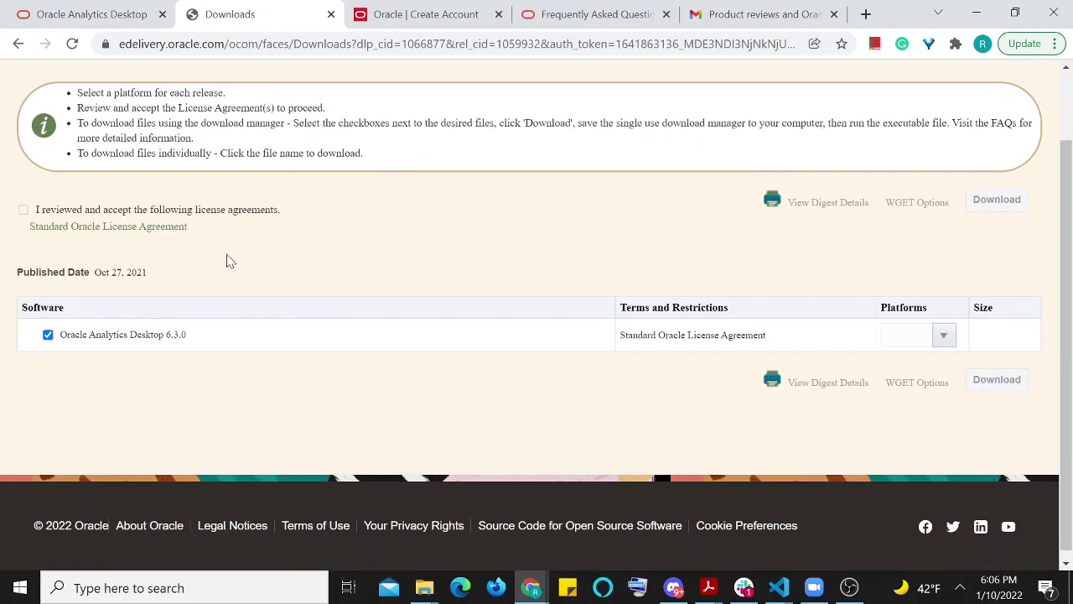
left_click(942, 338)
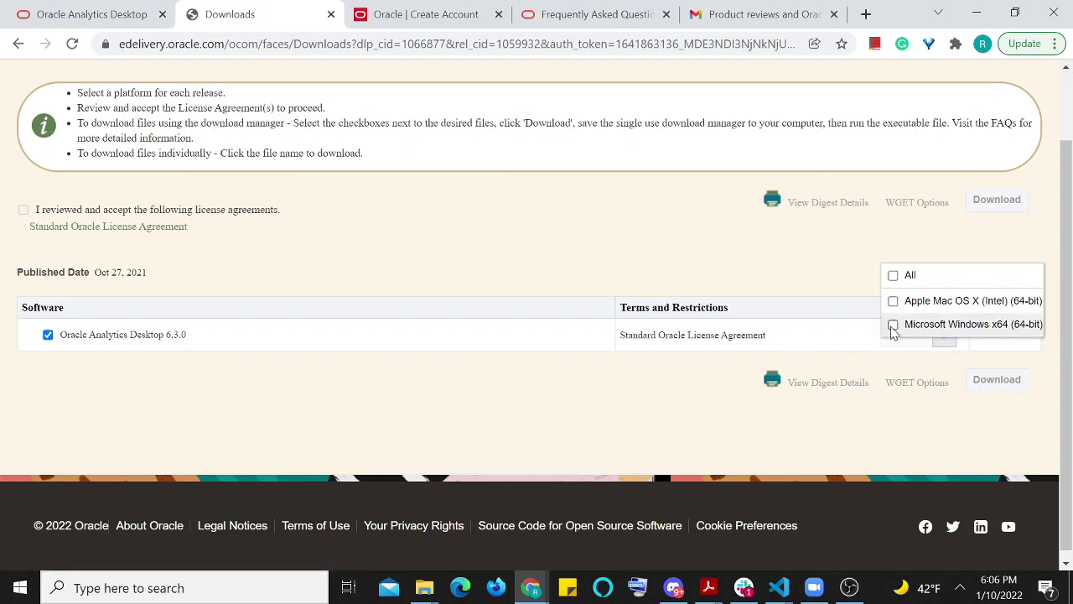
left_click(304, 215)
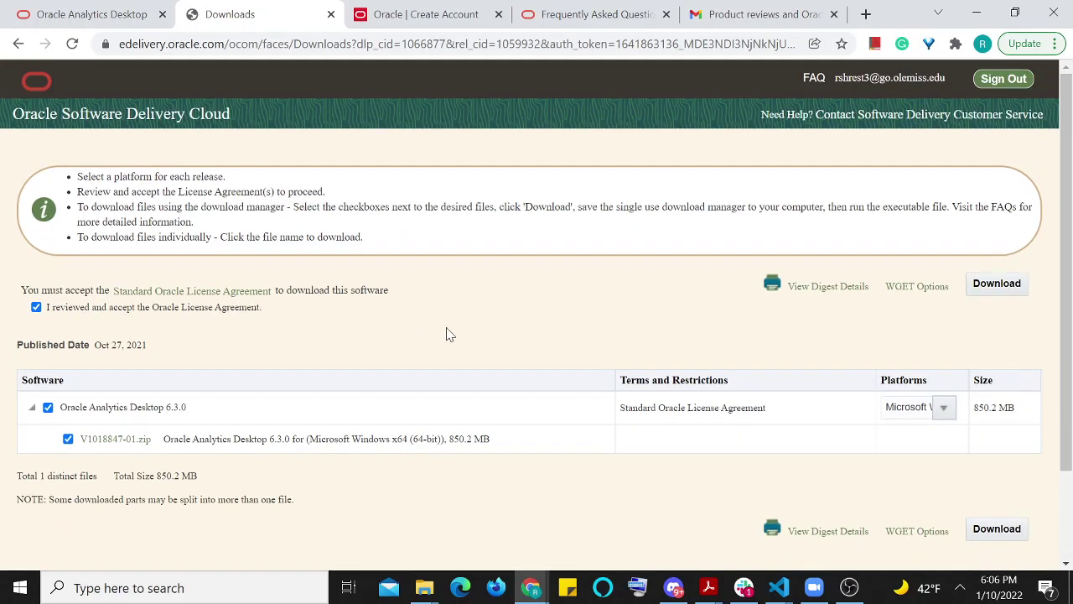
scroll(894, 417, "down", 2)
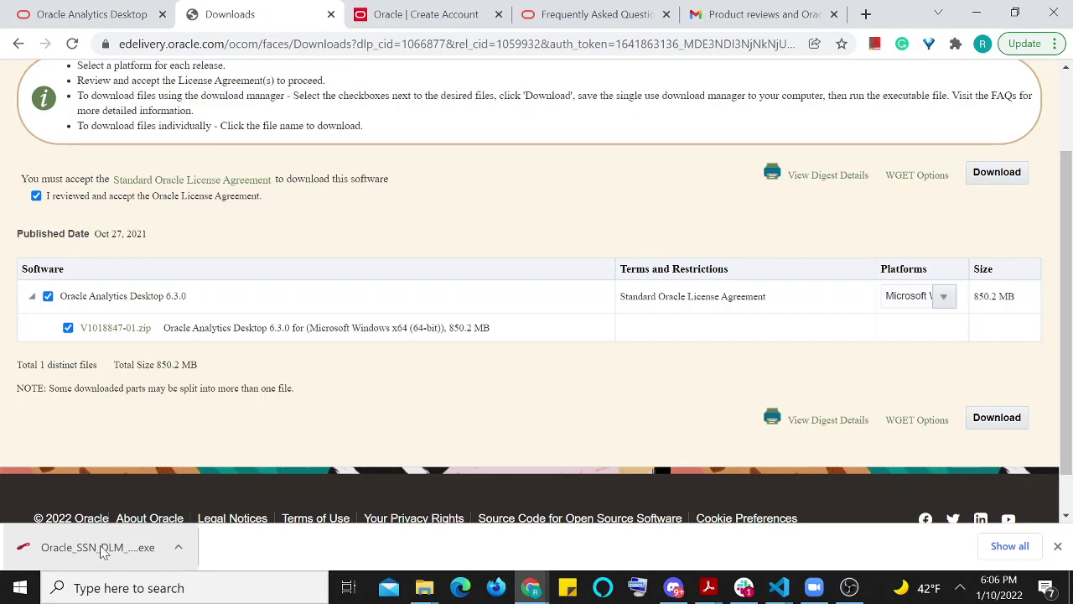
- Show Oracle_SSN_DLM in the Downloads folder and run it as administrator
right_click(137, 546)
left_click(159, 501)
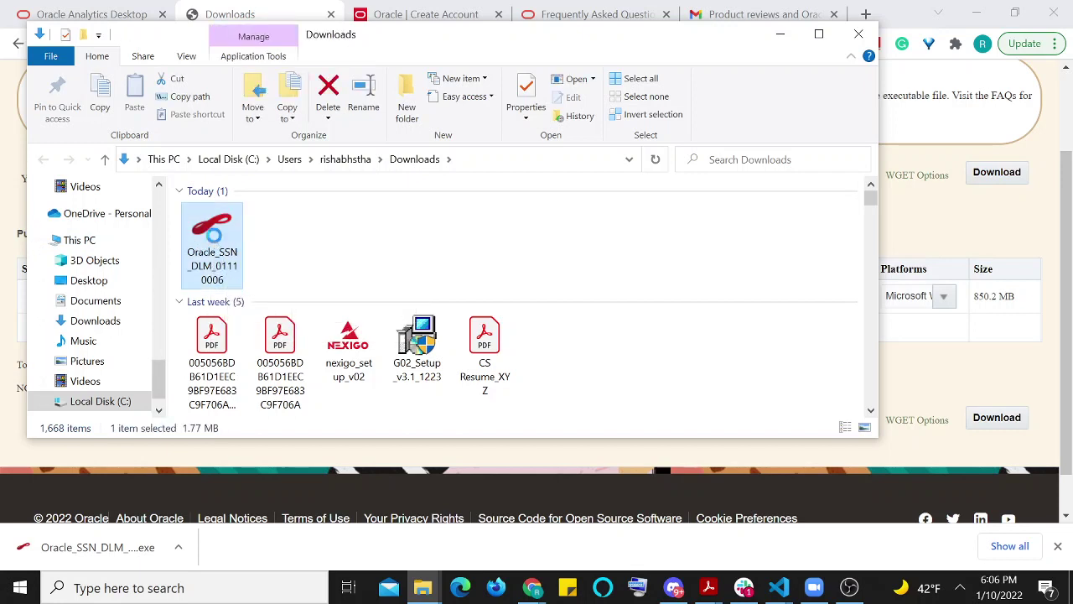
right_click(215, 242)
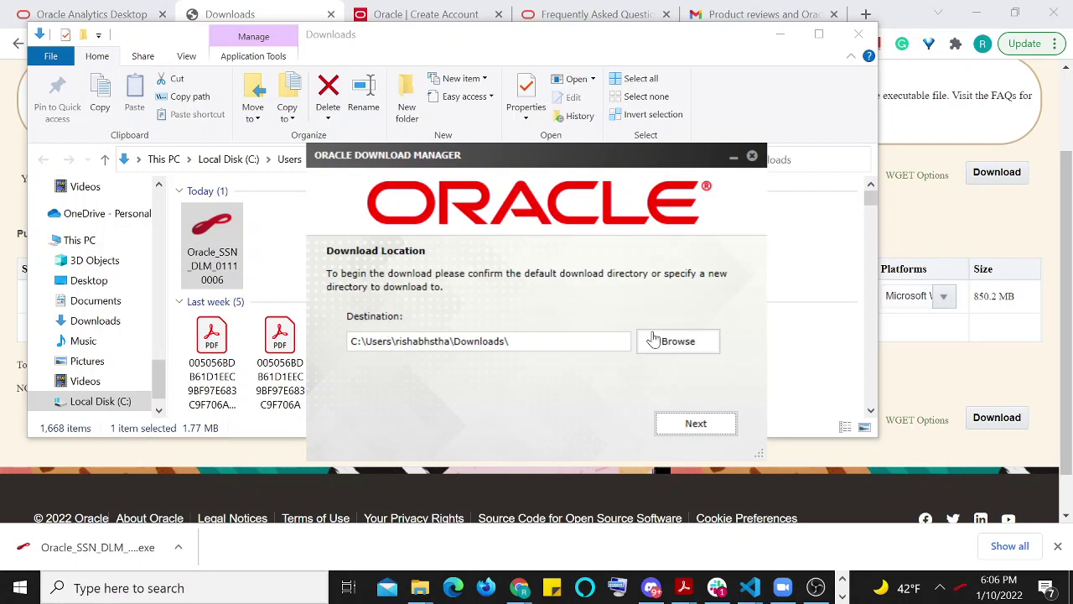
- Keep the default Downloads destination and download V1018847-01.zip until it shows Complete
left_click(503, 341)
left_click_drag(545, 160, 507, 102)
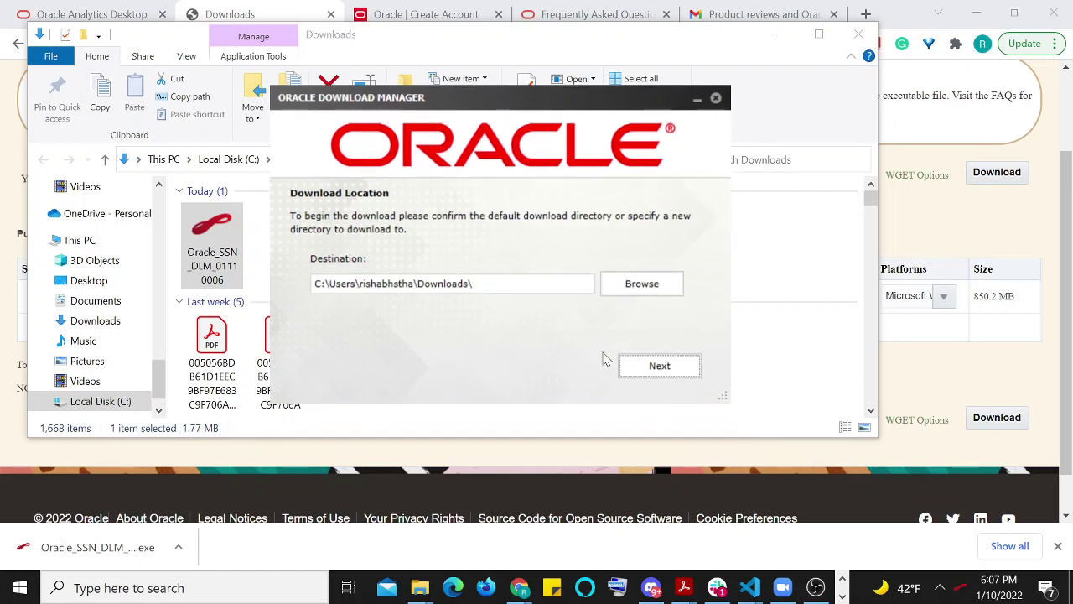
left_click(659, 375)
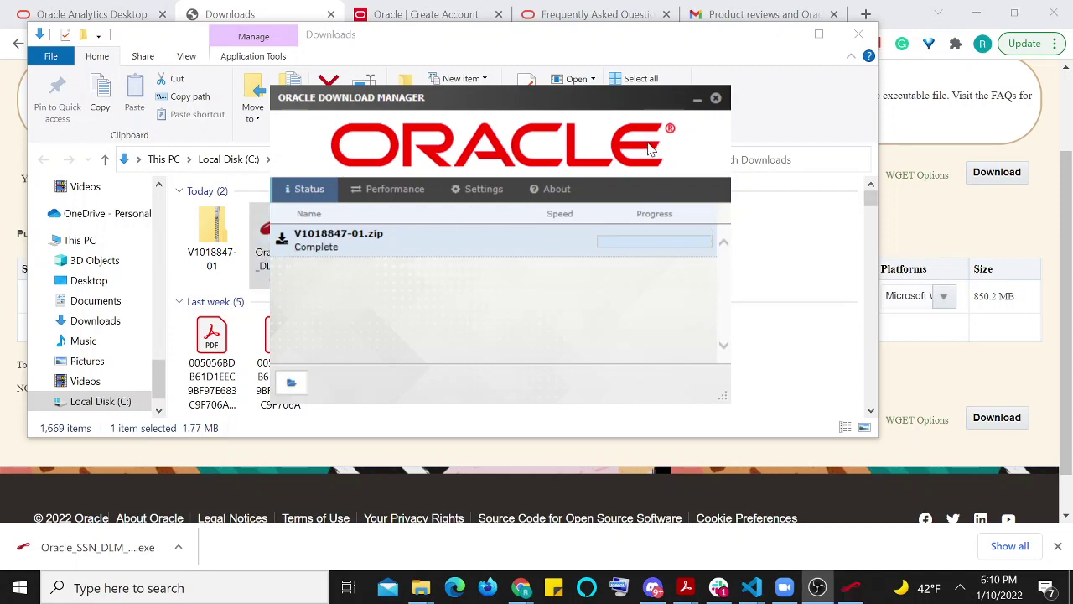
- Minimize the download manager and Extract All from V1018847-01.zip into Downloads\V1018847-01
left_click_drag(528, 99, 526, 111)
left_click(689, 113)
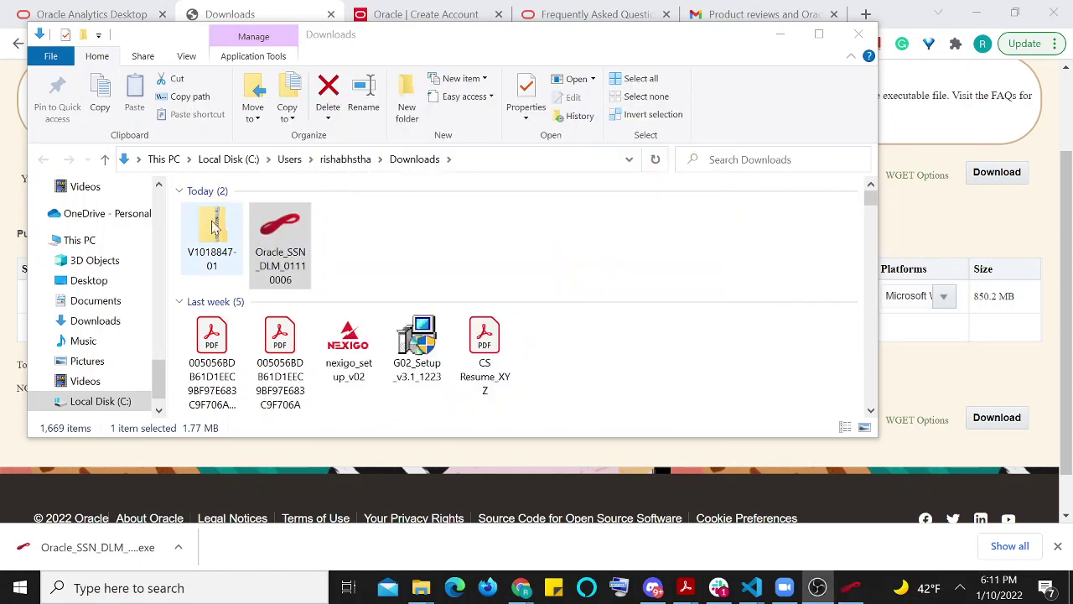
left_click(343, 245)
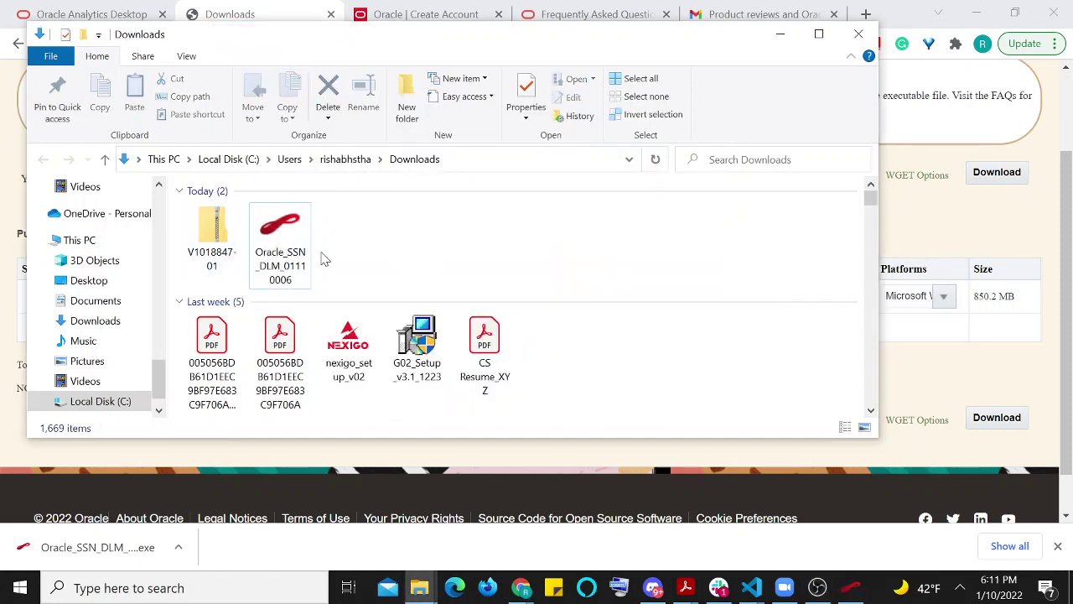
left_click(216, 240)
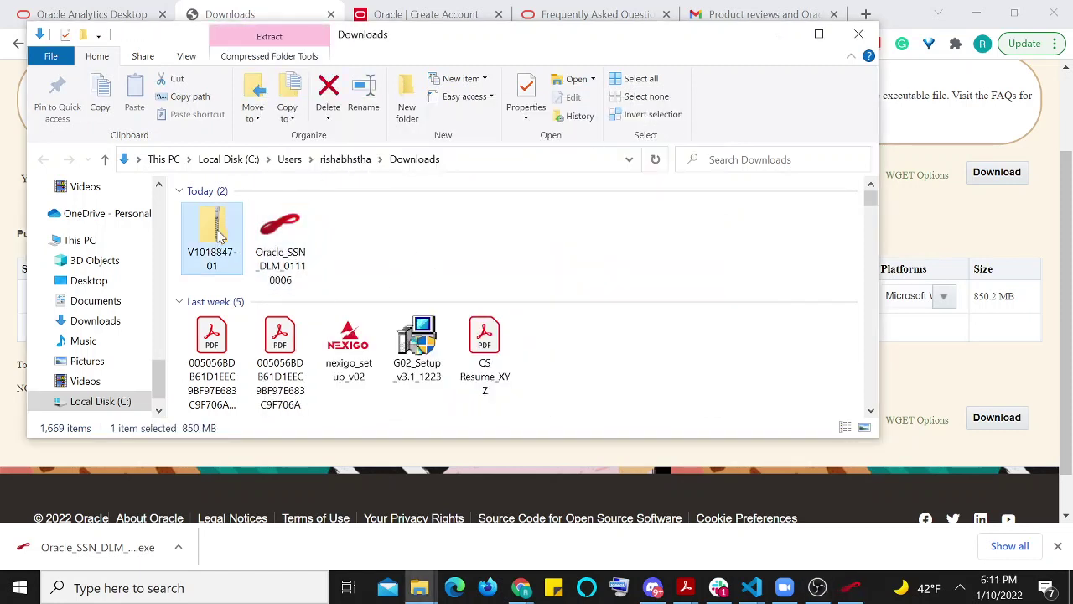
right_click(219, 238)
left_click(261, 242)
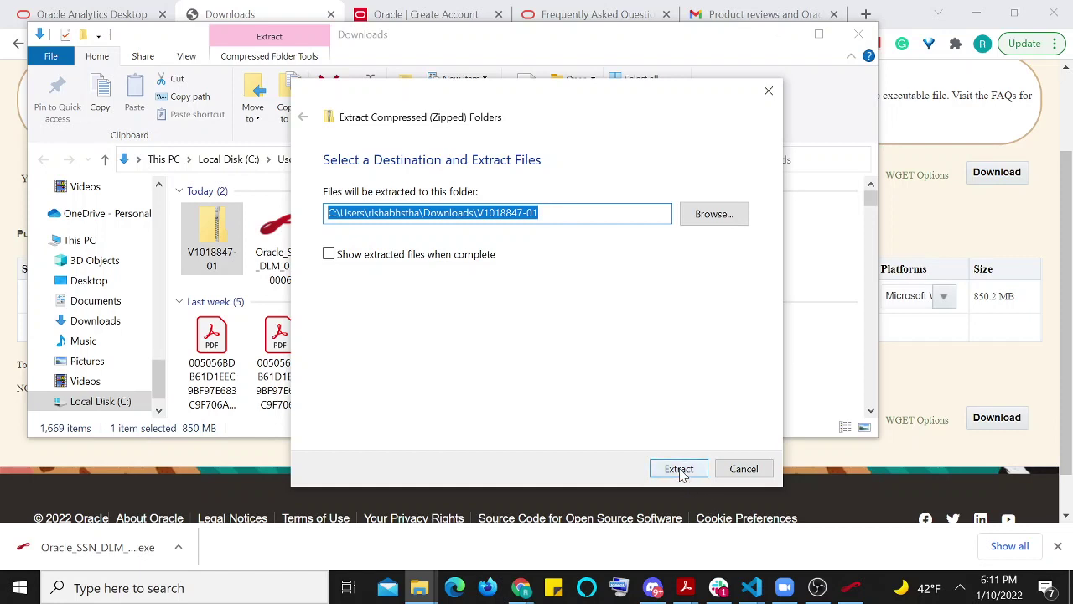
left_click(680, 470)
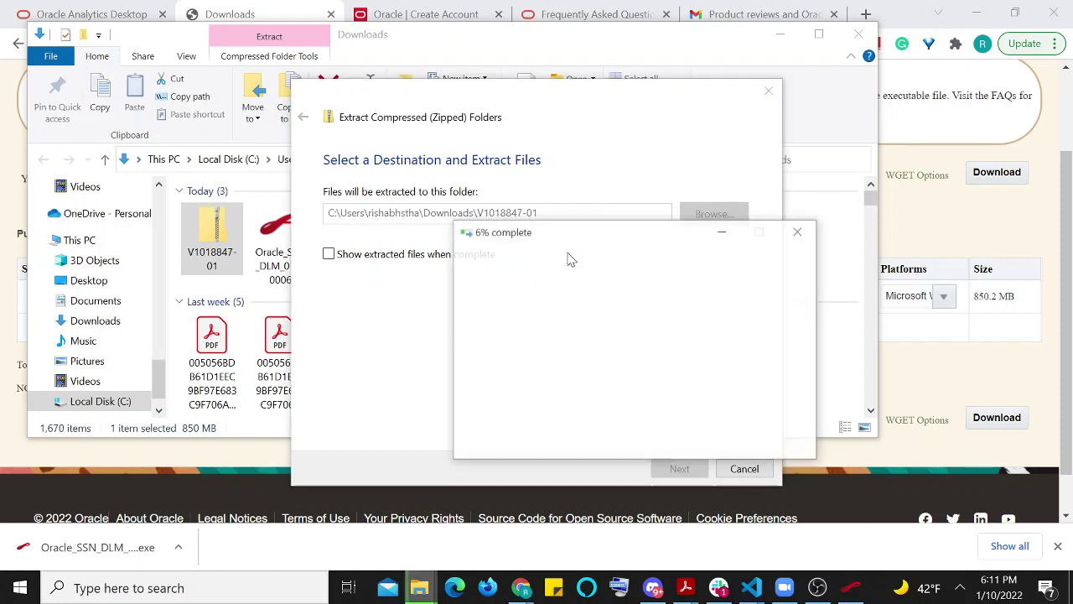
left_click_drag(612, 223, 492, 88)
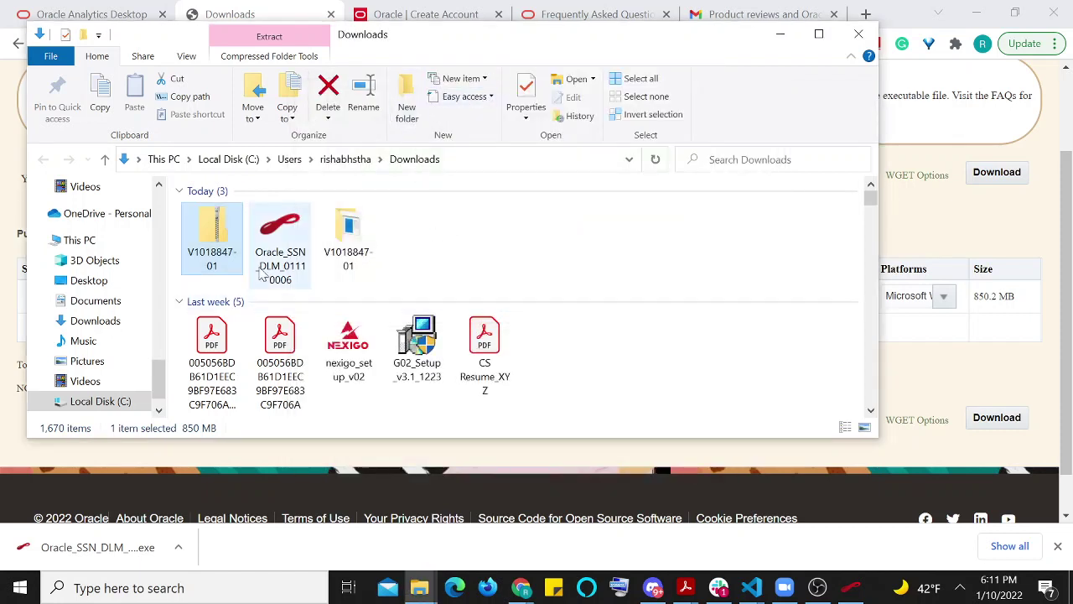
- Open the V1018847-01 folder and run Oracle_Analytics_Desktop_6.3.0_Windows as administrator
left_click(360, 254)
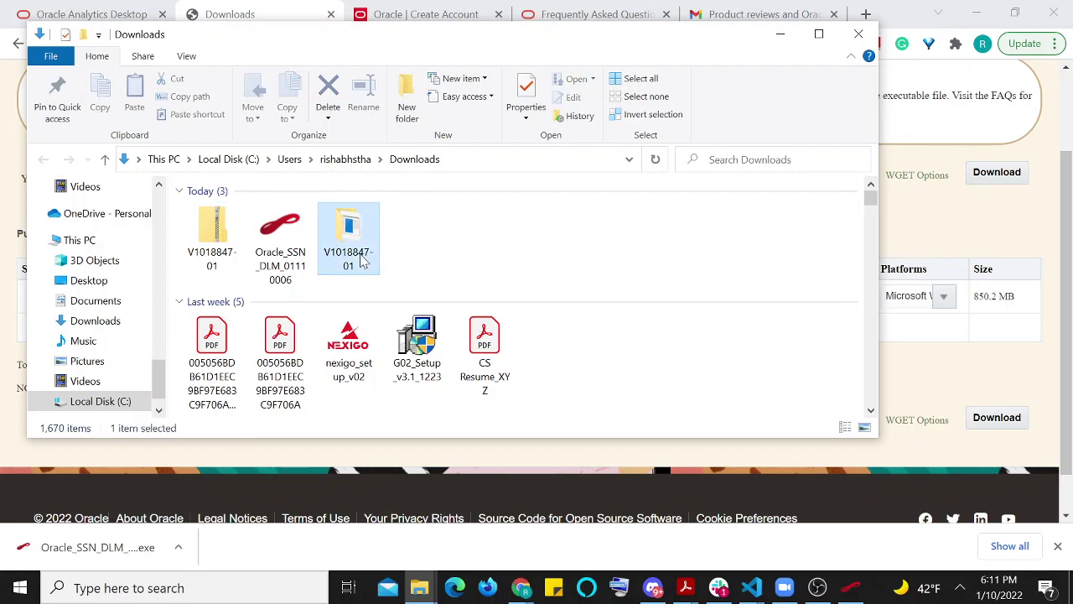
double_click(360, 255)
left_click(307, 217)
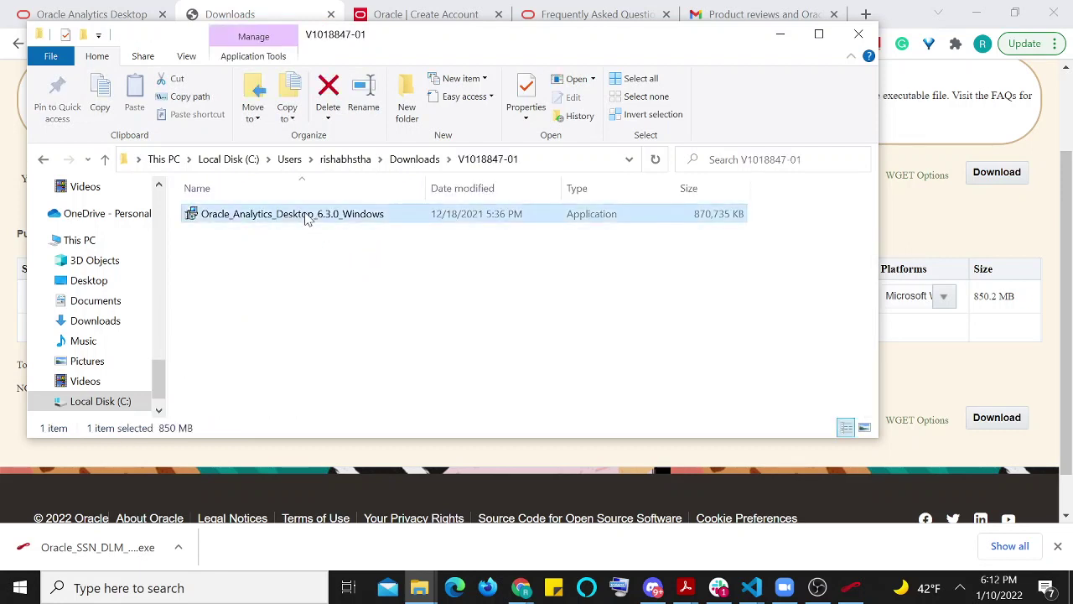
right_click(306, 217)
left_click(374, 172)
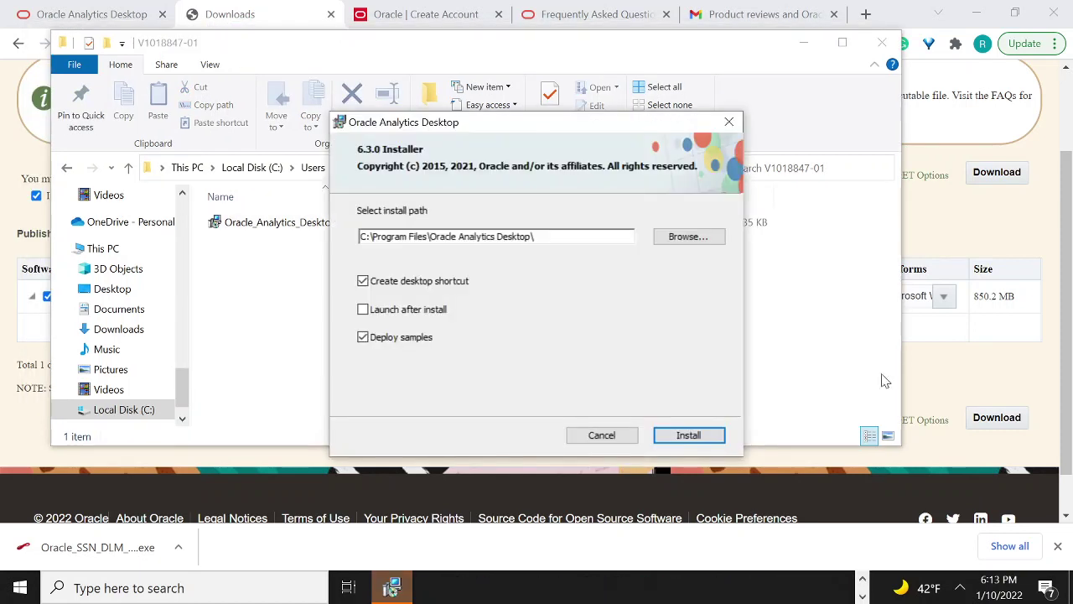
- Keep the default Program Files install path and install Oracle Analytics Desktop 6.3.0 to completion
left_click_drag(491, 125, 428, 126)
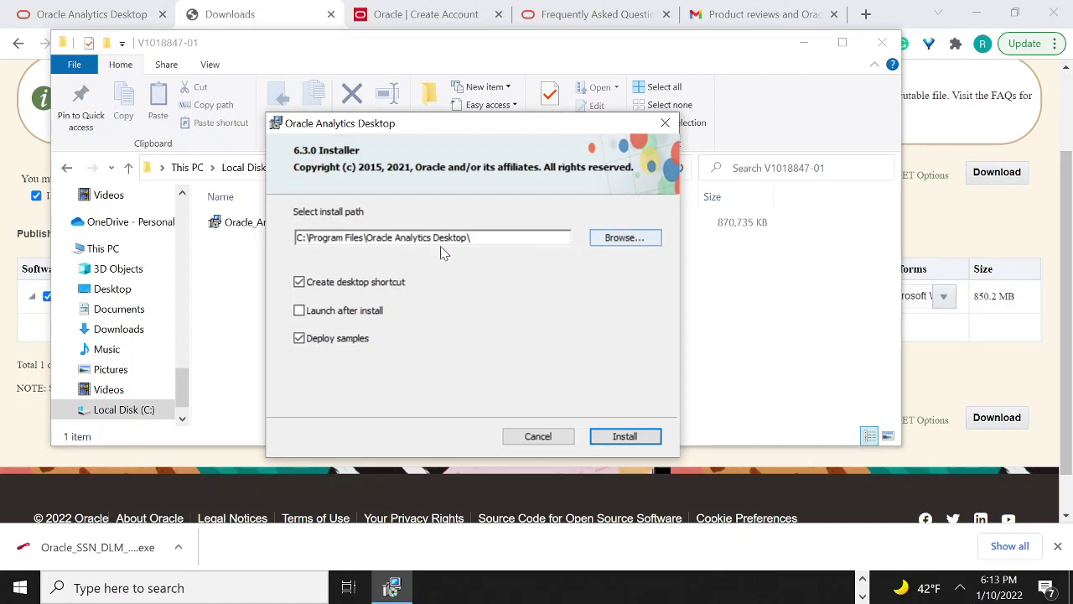
left_click_drag(471, 237, 295, 237)
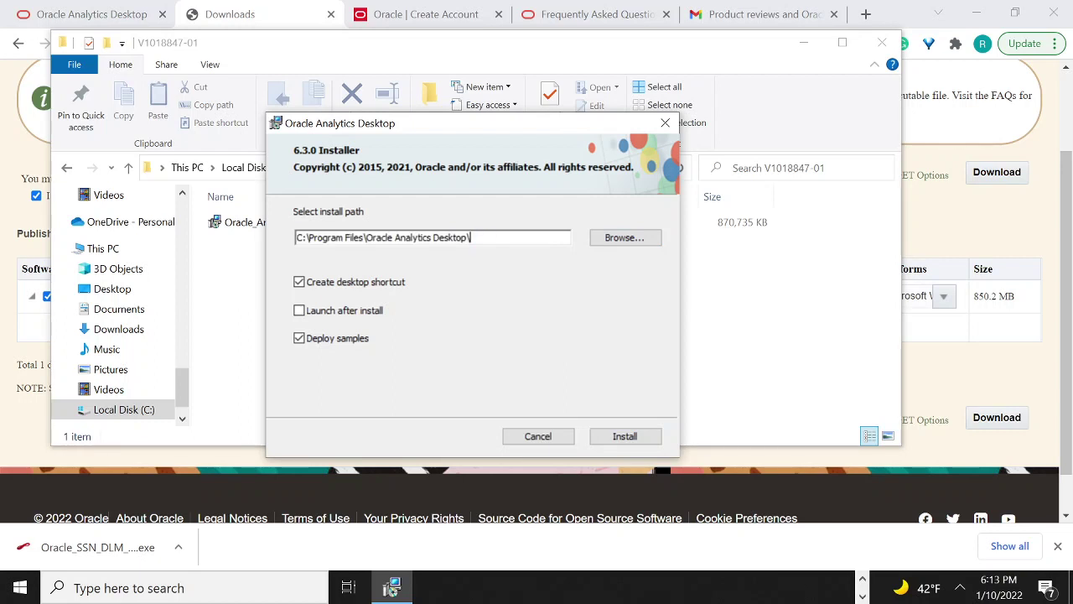
mouse_move(411, 128)
left_mouse_down()
mouse_move(423, 68)
mouse_move(421, 87)
left_mouse_up()
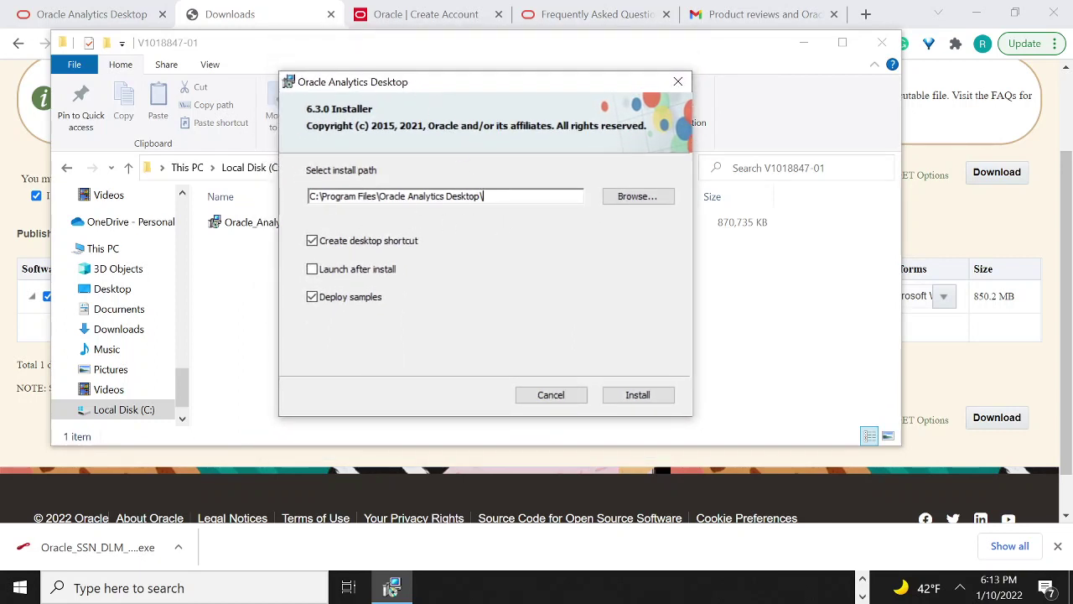
left_click_drag(418, 196, 484, 195)
left_click(484, 196)
left_click(646, 399)
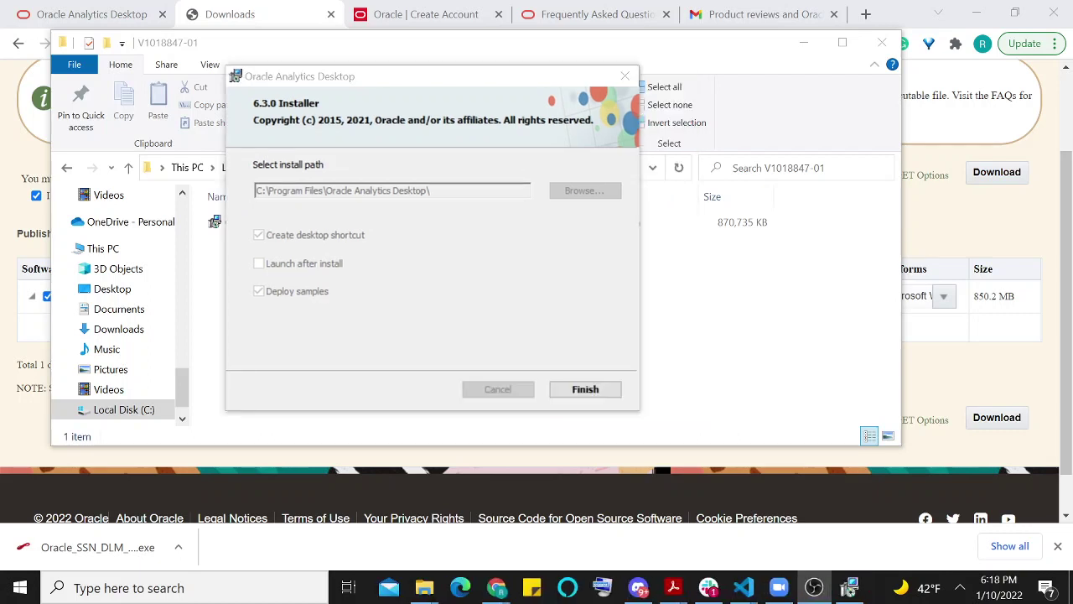
left_click_drag(445, 77, 483, 60)
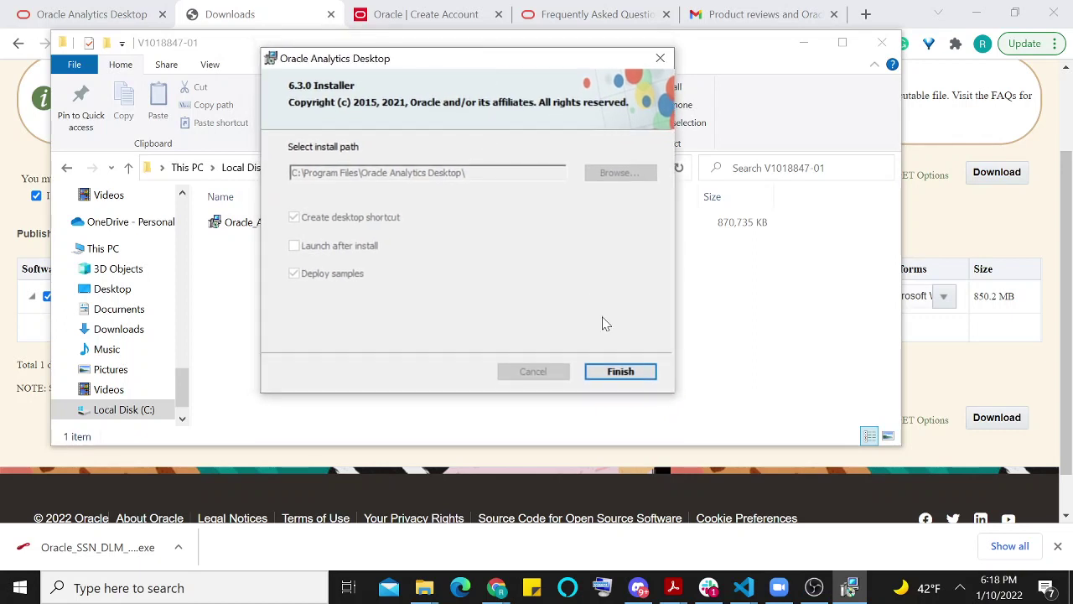
- Finish the installer and search Start for 'orac' to confirm Oracle Analytics Desktop is installed
left_click(631, 372)
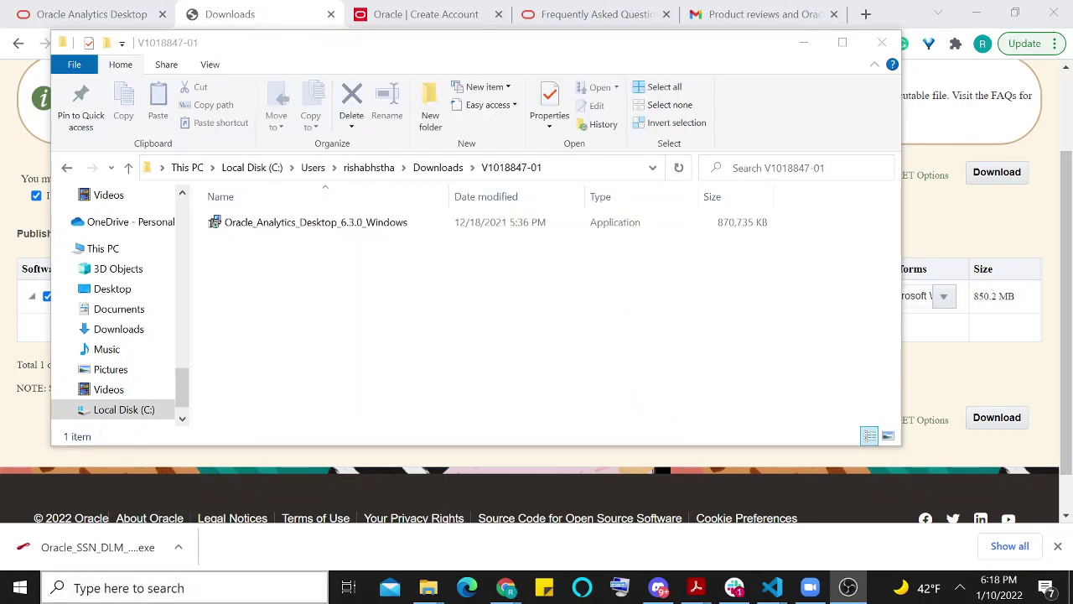
key("super")
type("orace")
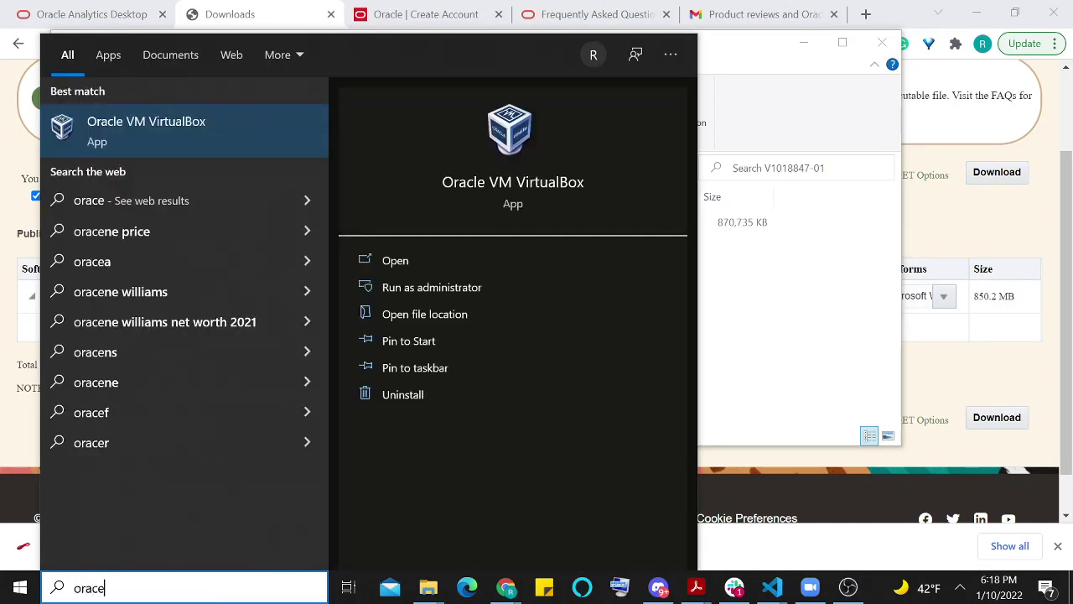
key("BackSpace")
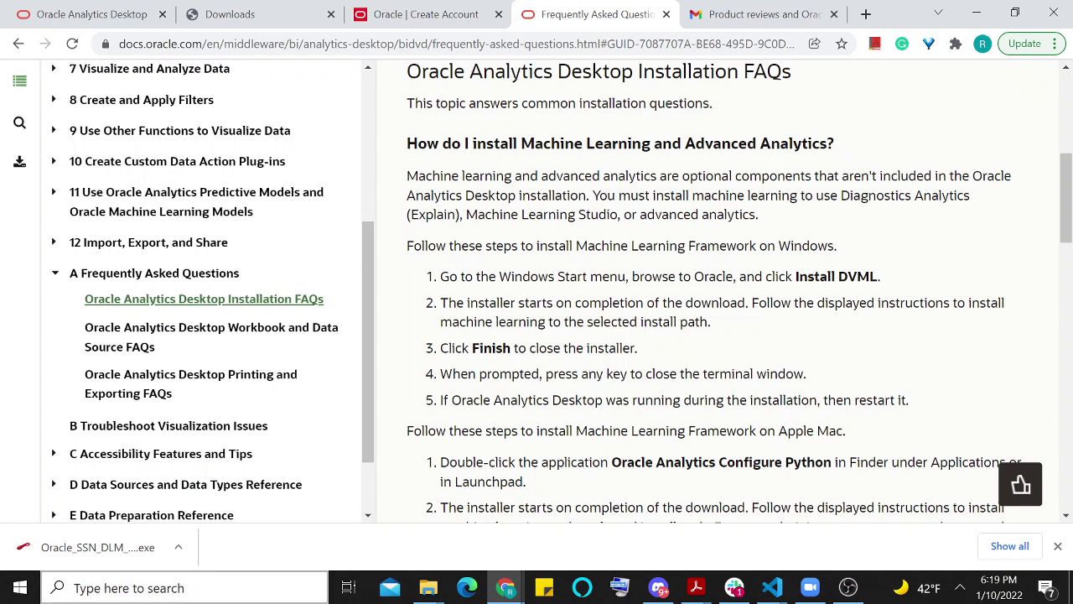
- Search 'orac', open Oracle Analytics Desktop's file location, and select the Install DVML shortcut
left_click(168, 588)
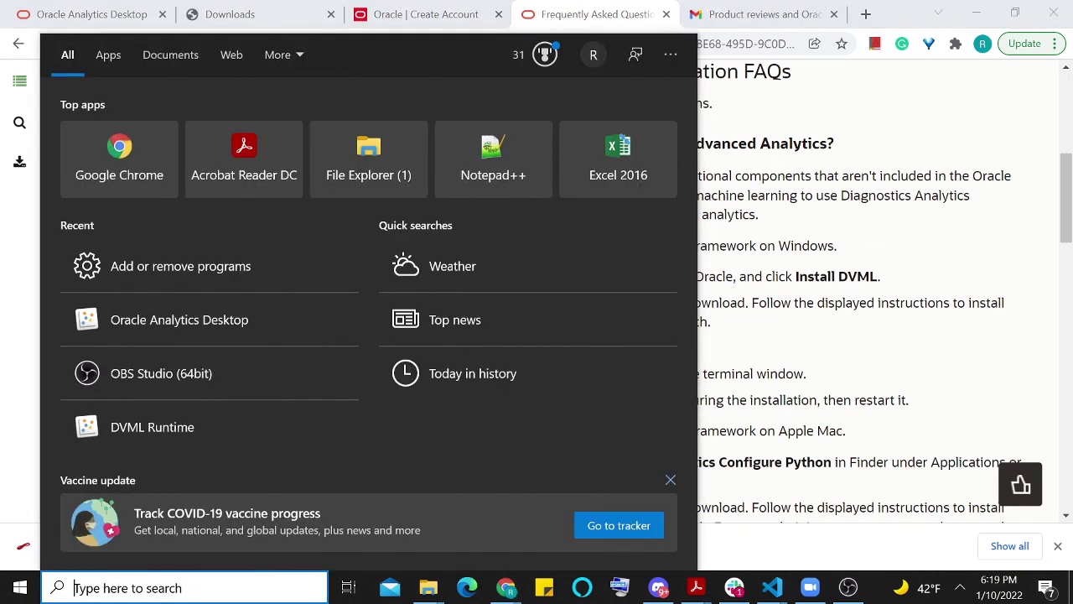
type("orac")
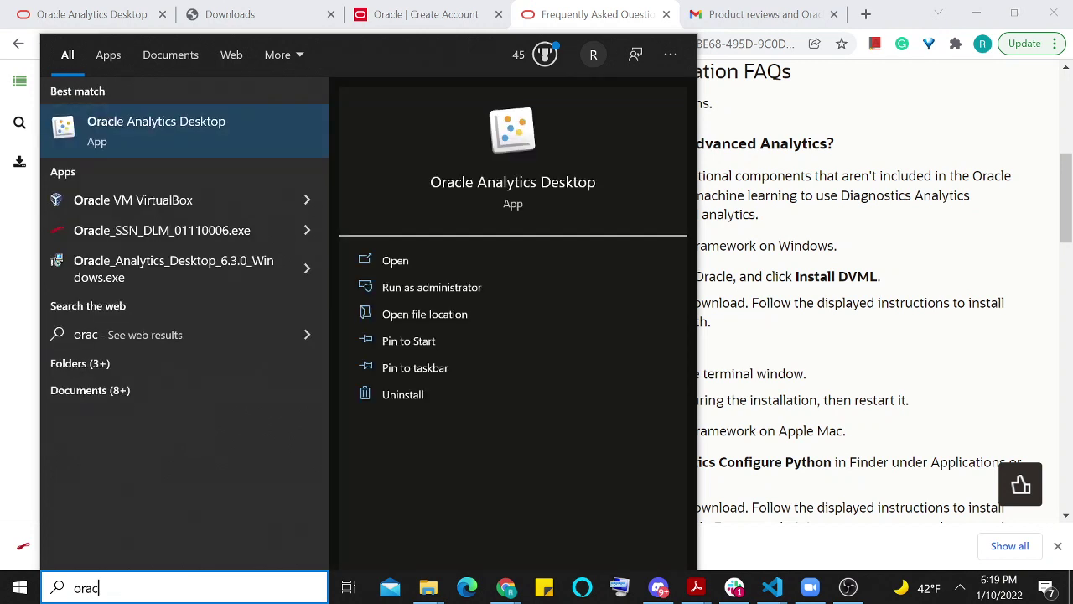
right_click(175, 136)
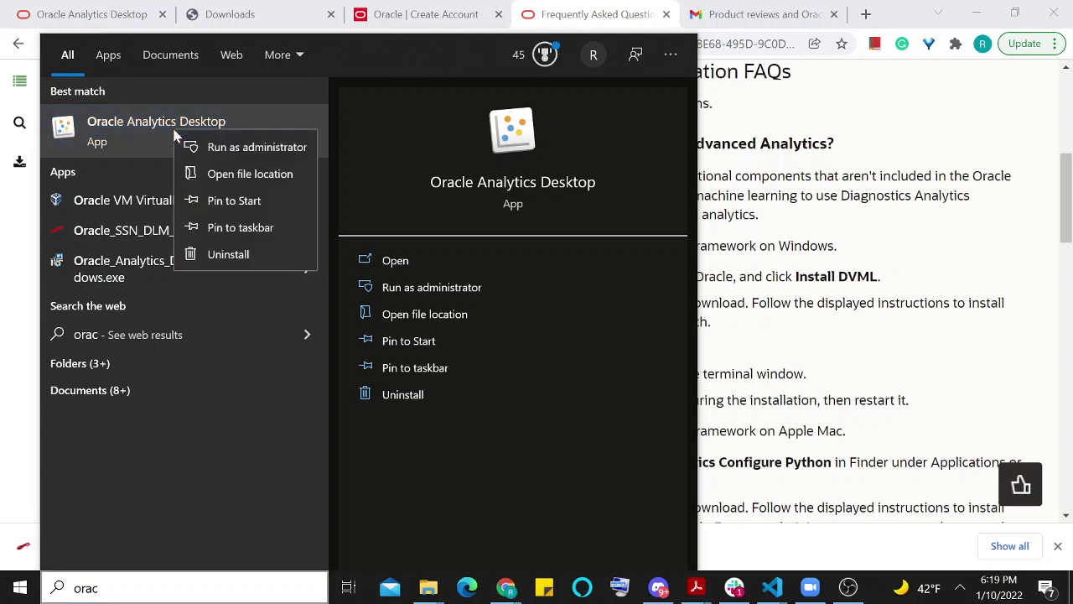
left_click(217, 176)
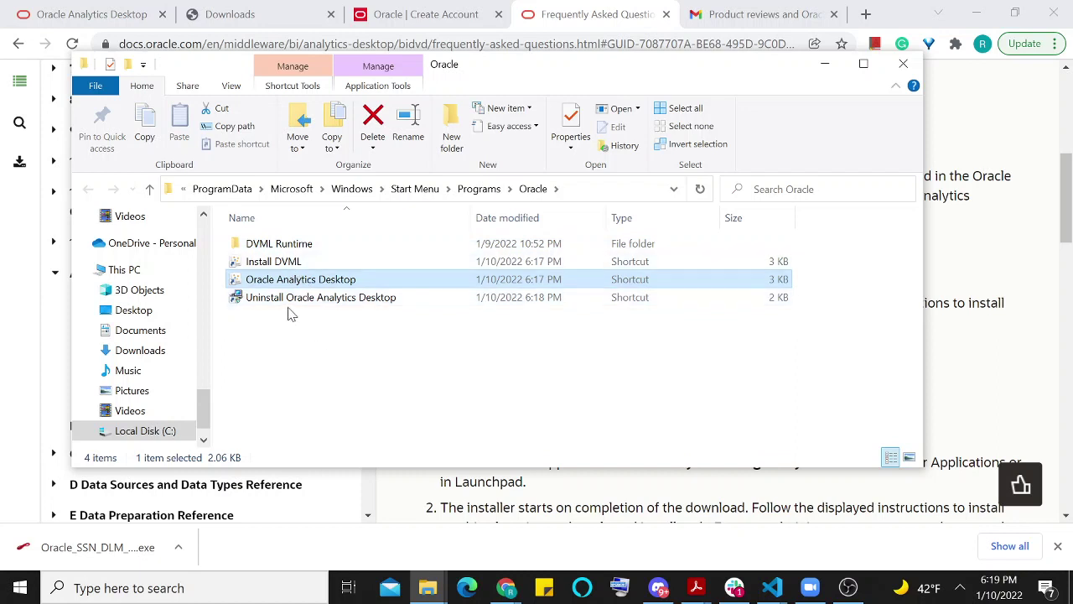
left_click(293, 265)
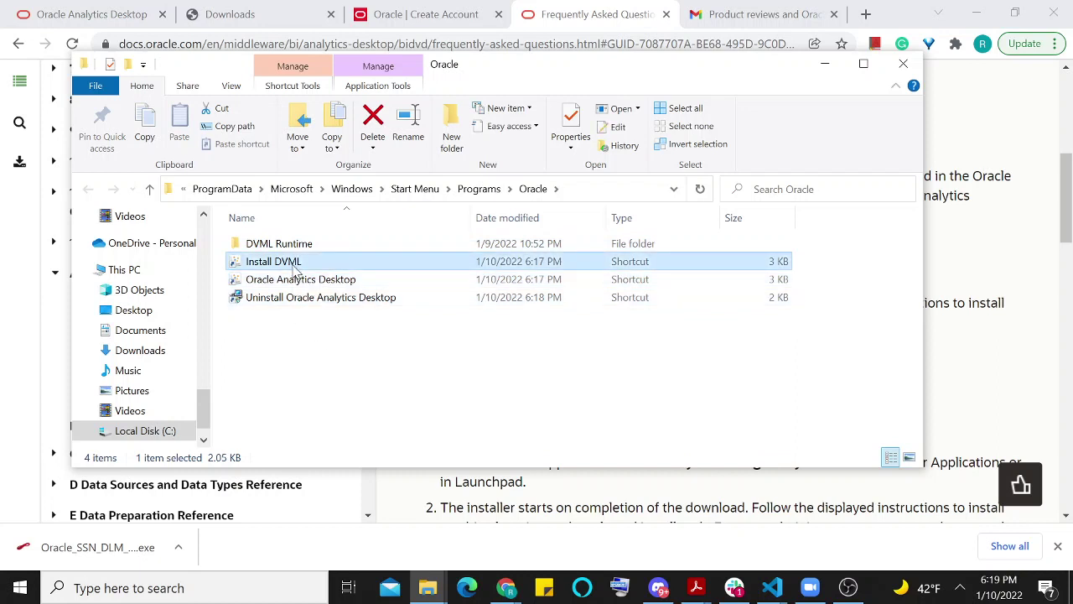
- Launch Install DVML and wait until the console shows 'Press any key to continue'
double_click(293, 265)
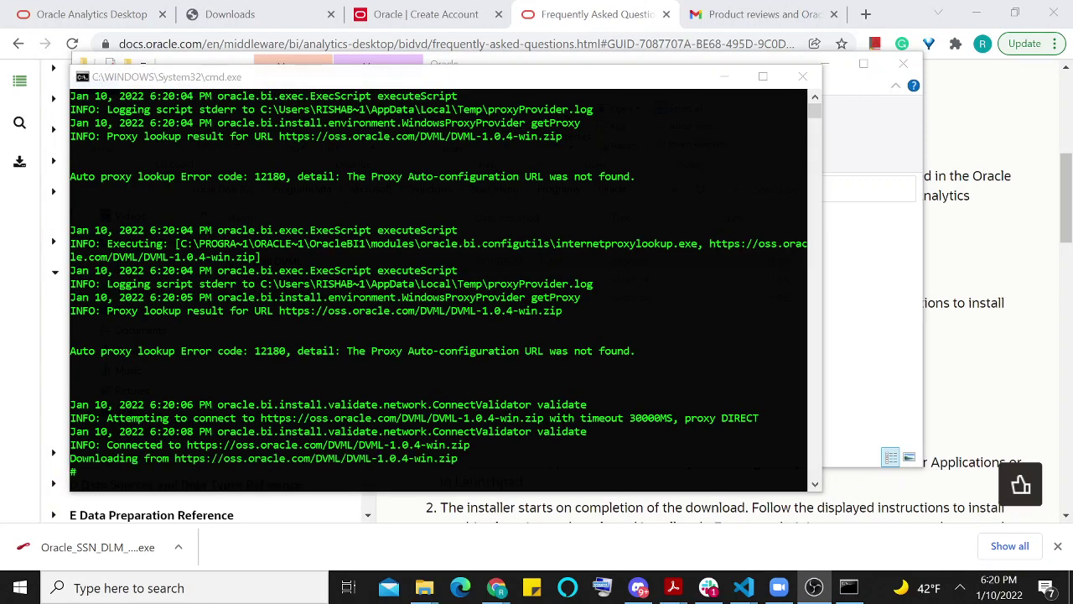
scroll(553, 247, "up", 1)
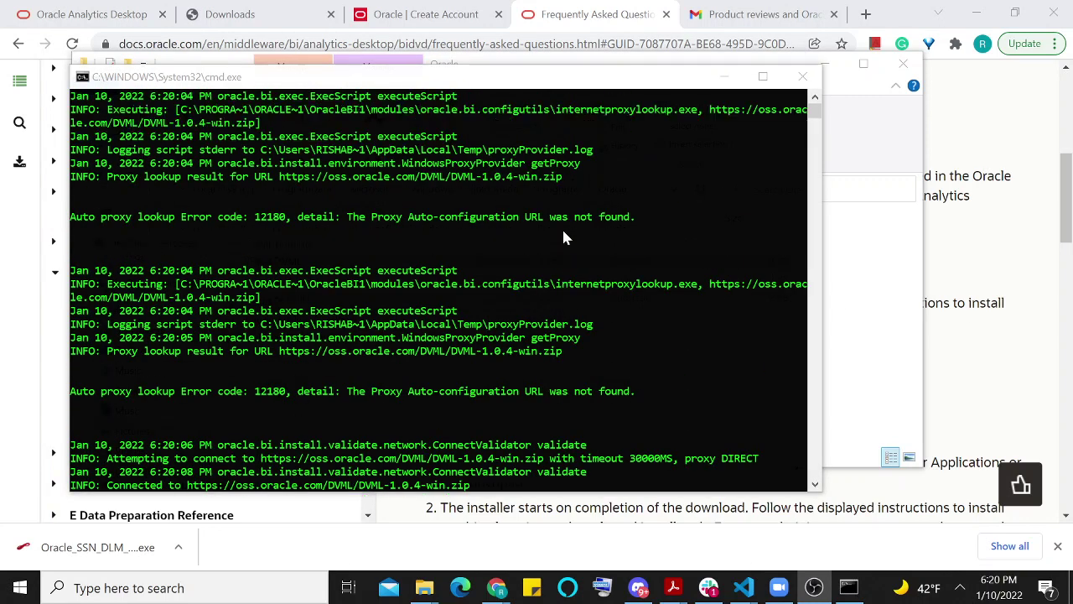
scroll(562, 241, "down", 1)
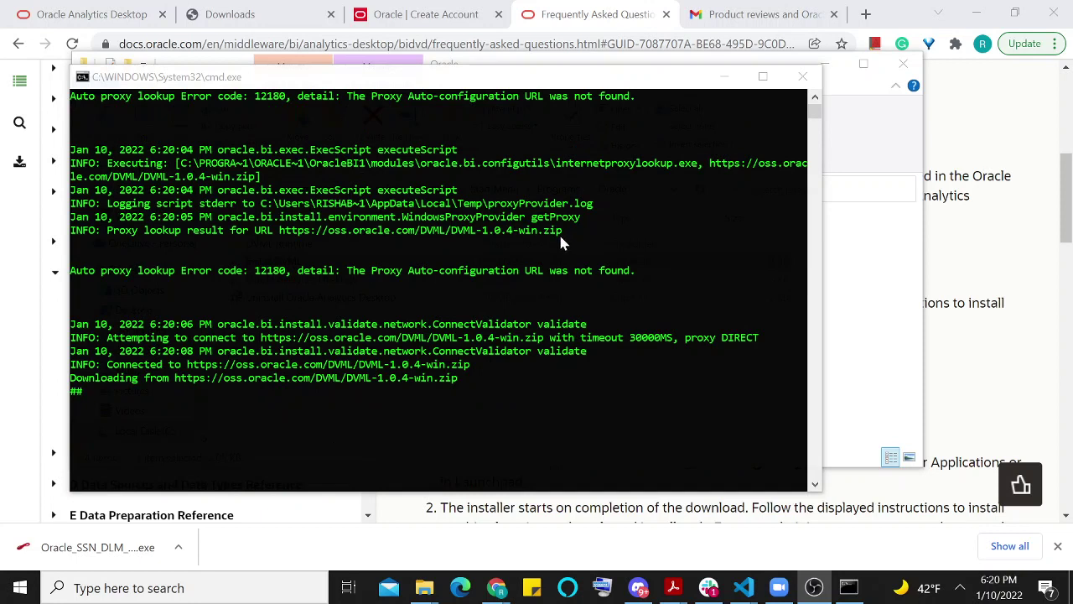
scroll(561, 242, "up", 1)
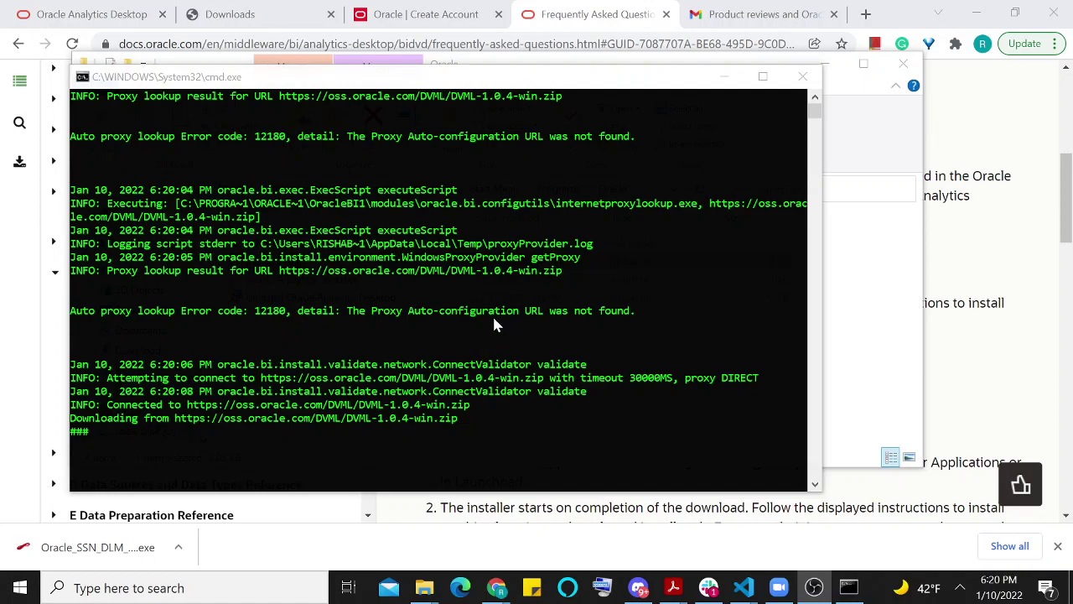
mouse_move(458, 79)
left_mouse_down()
mouse_move(465, 151)
mouse_move(617, 60)
left_mouse_up()
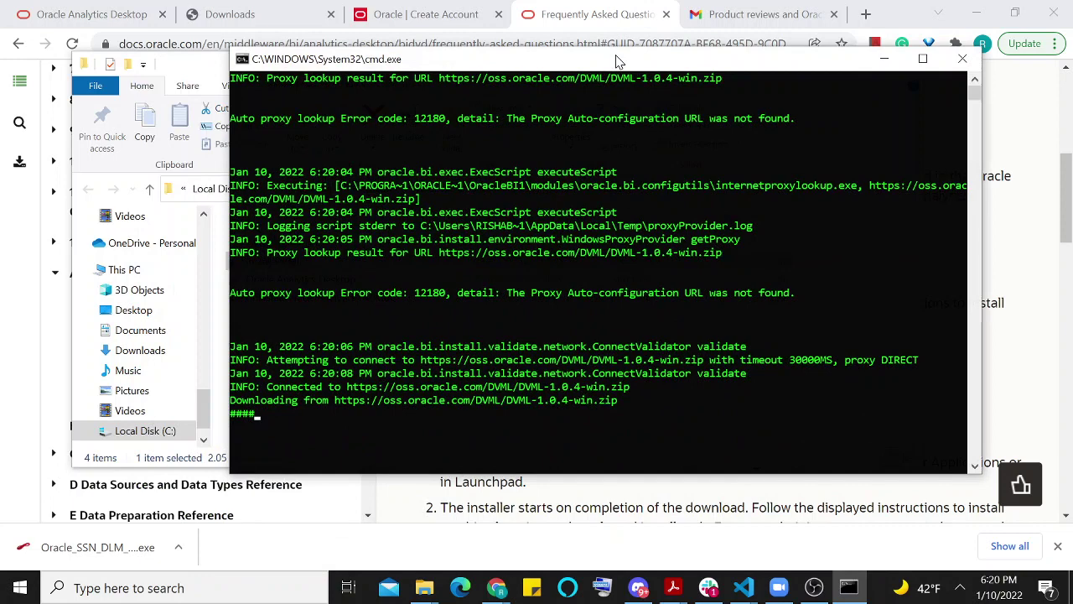
left_click_drag(616, 60, 587, 60)
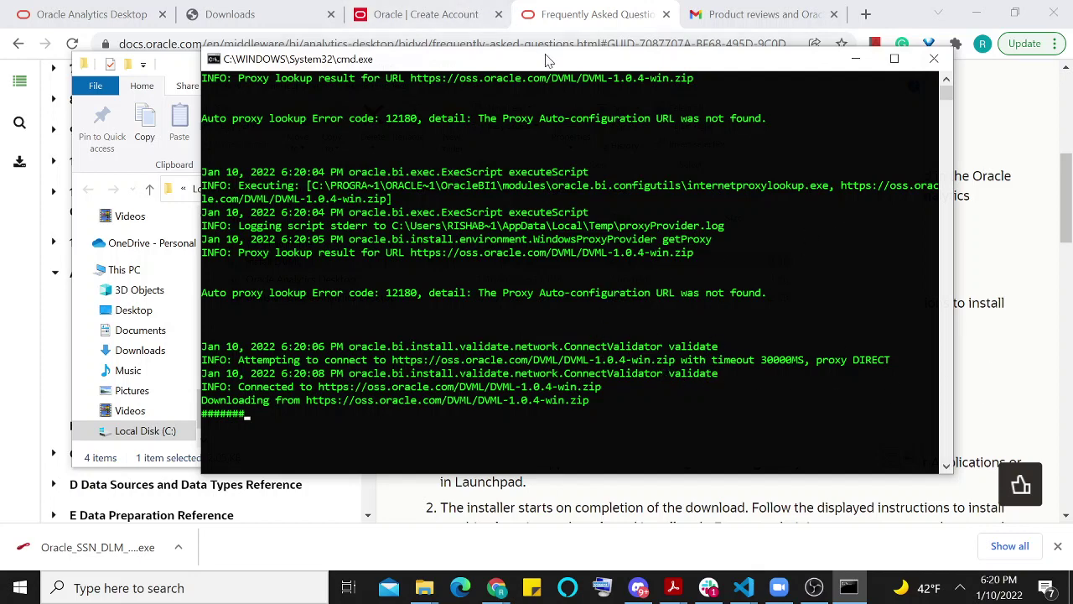
left_click_drag(543, 55, 505, 57)
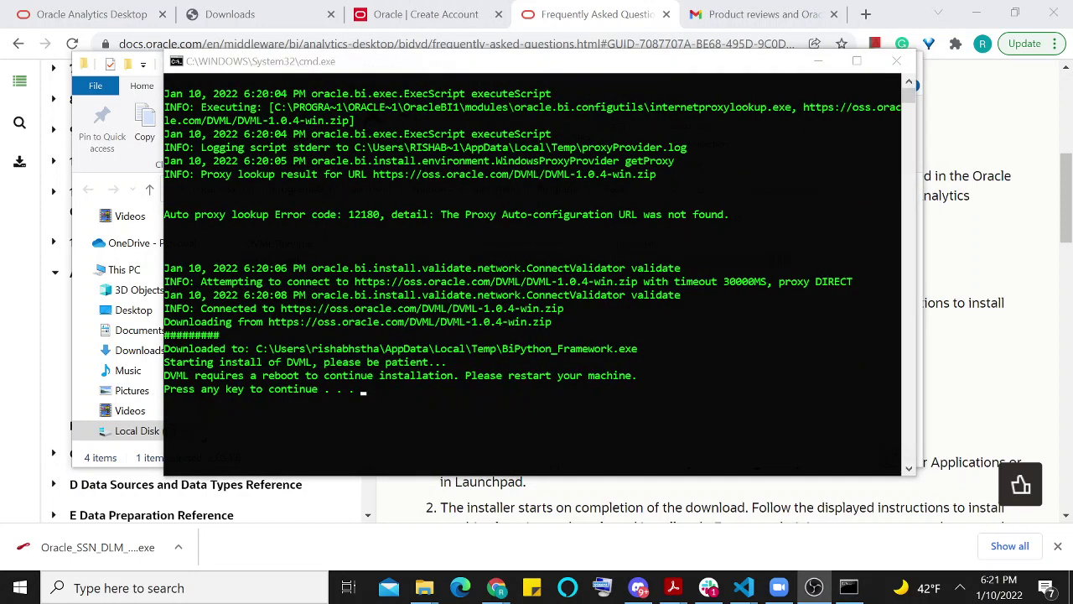
left_click(370, 391)
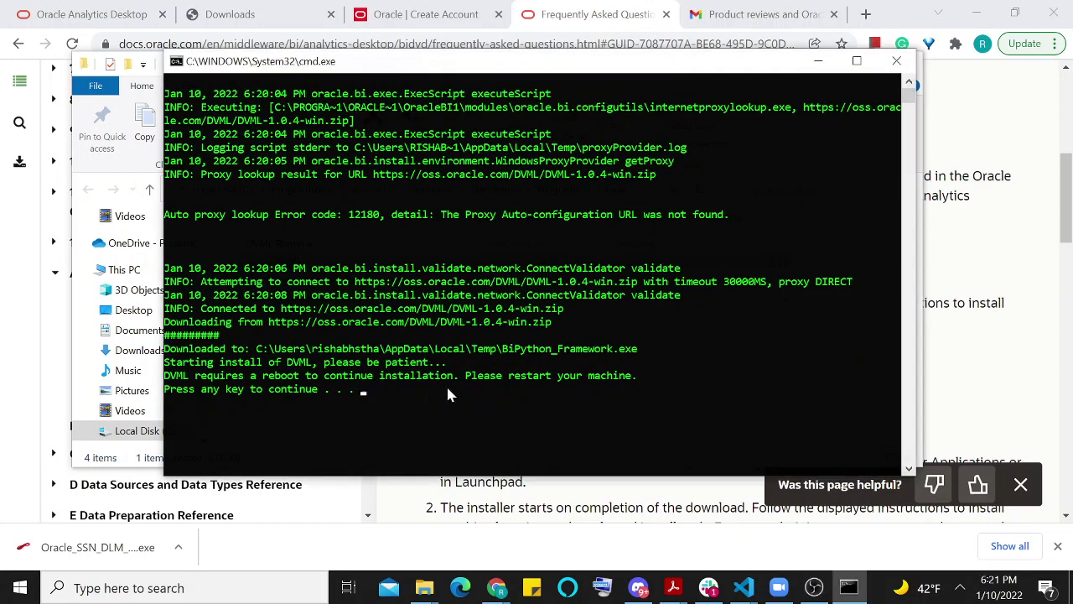
- Close the finished DVML console and move the Oracle shortcut folder window to the top of the screen
key("Return")
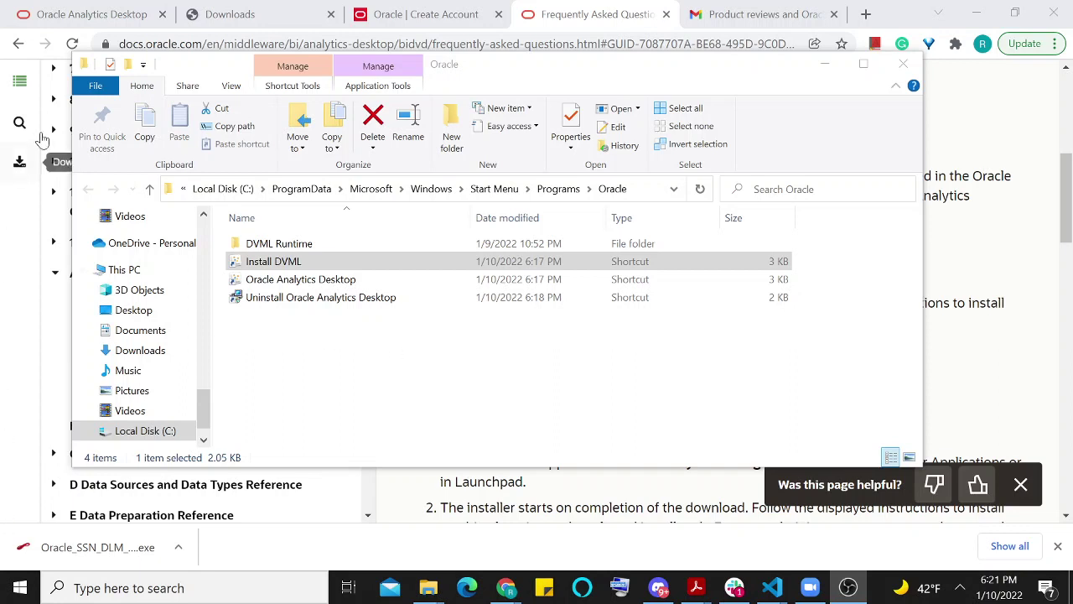
left_click(228, 262)
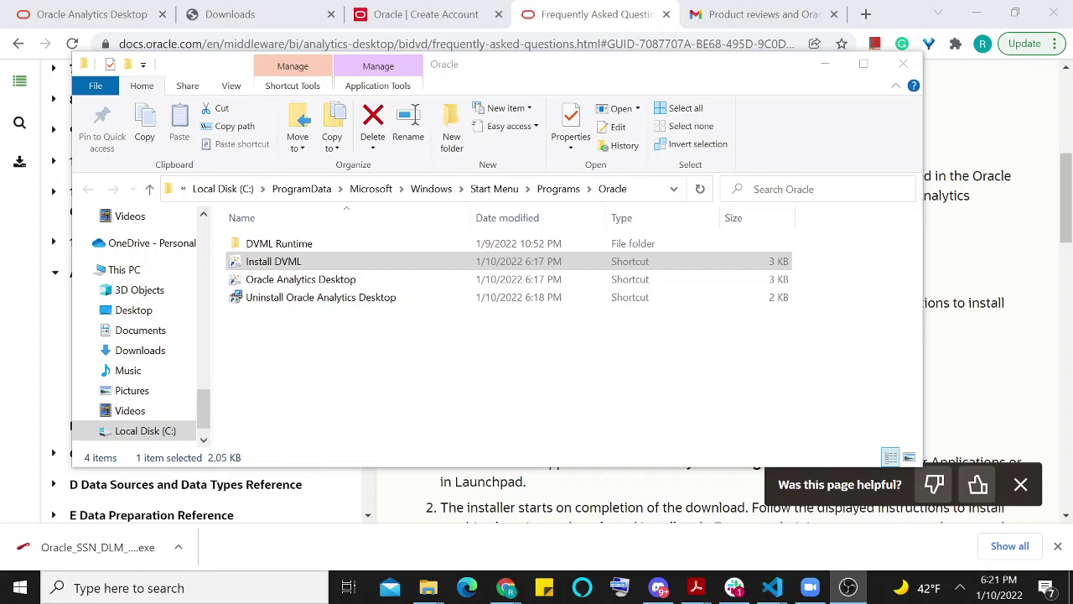
left_click_drag(509, 71, 574, 65)
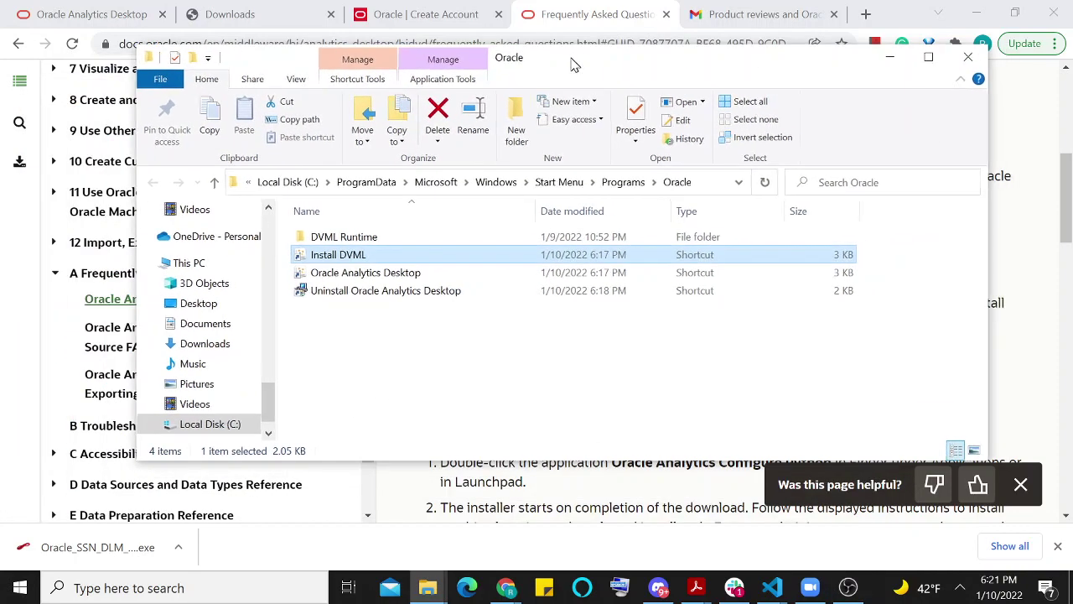
left_click(443, 335)
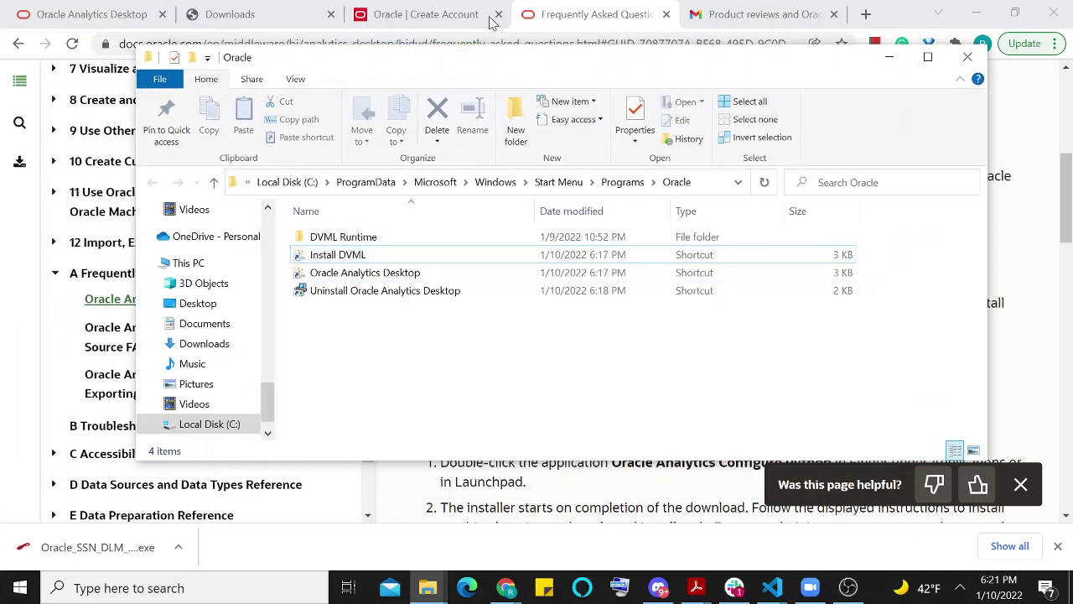
left_click(889, 57)
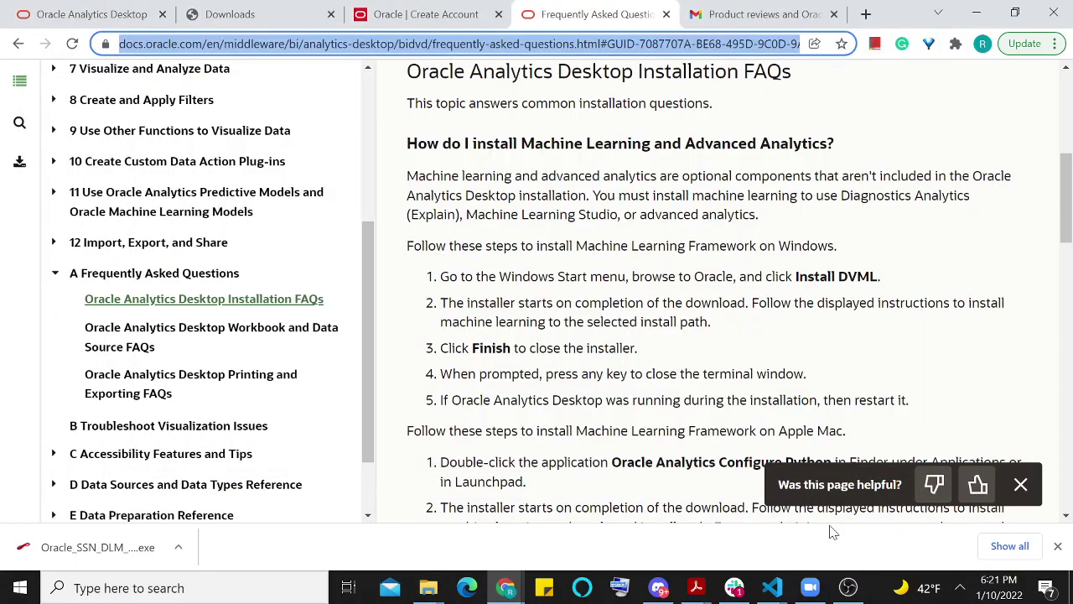
mouse_move(428, 588)
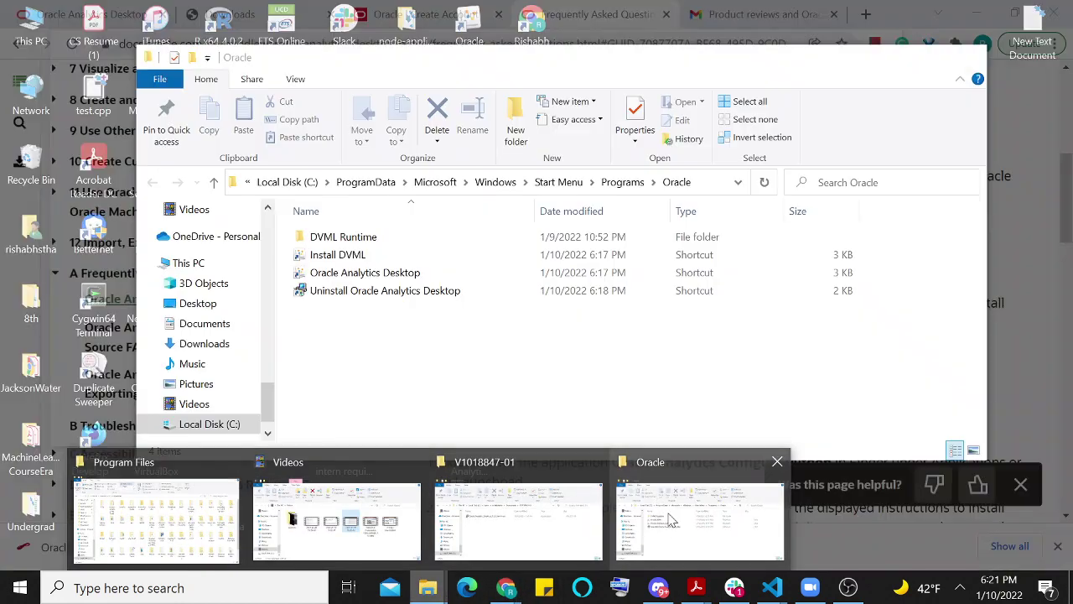
left_click(670, 528)
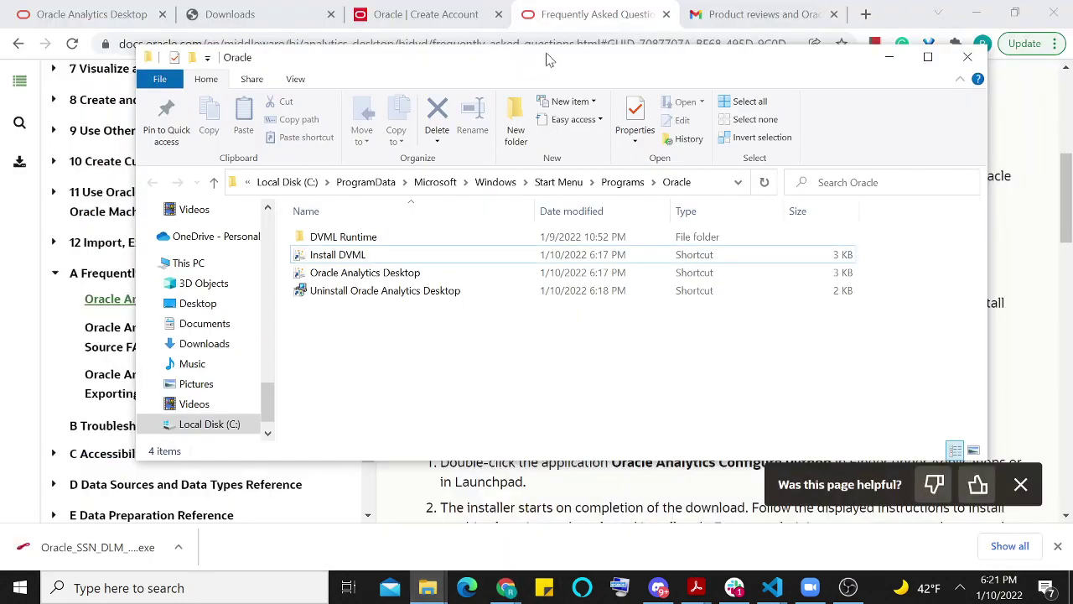
mouse_move(545, 57)
left_mouse_down()
mouse_move(541, 21)
mouse_move(533, 26)
left_mouse_up()
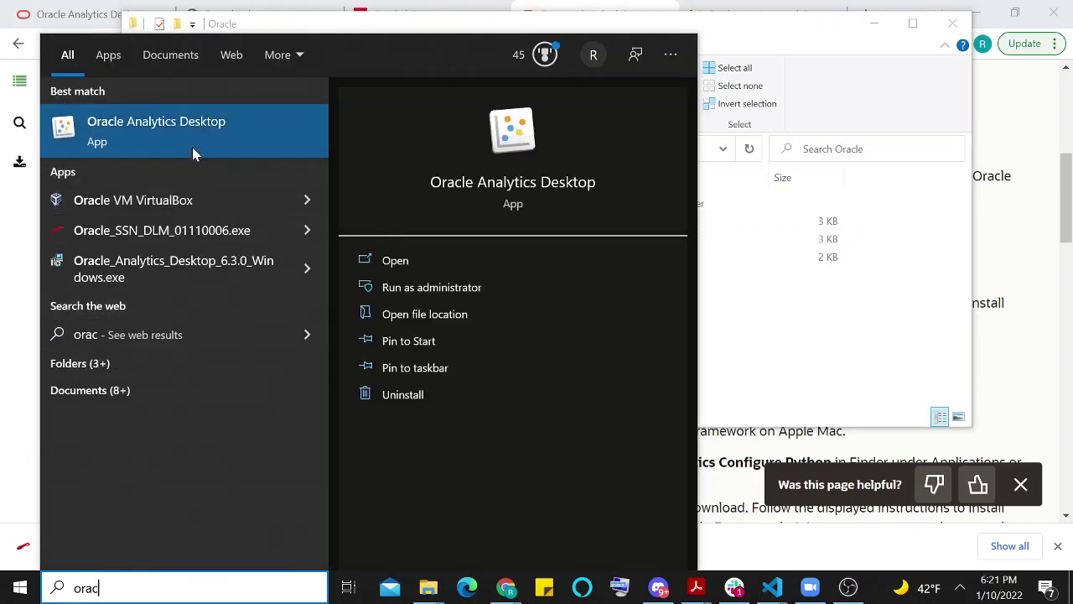
- Run Oracle Analytics Desktop as administrator and maximize its window
right_click(194, 125)
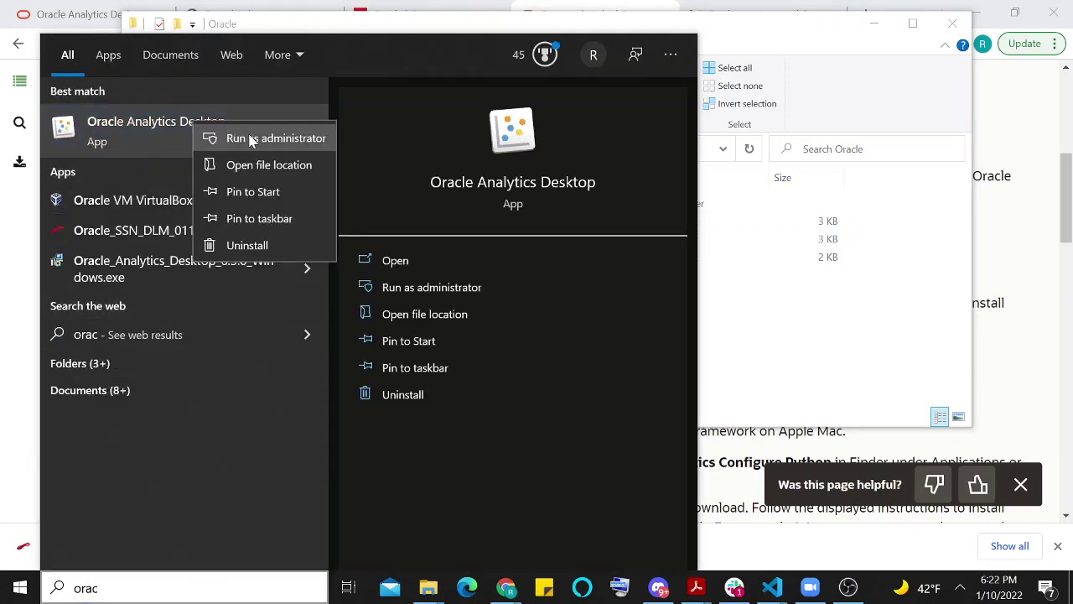
left_click(164, 137)
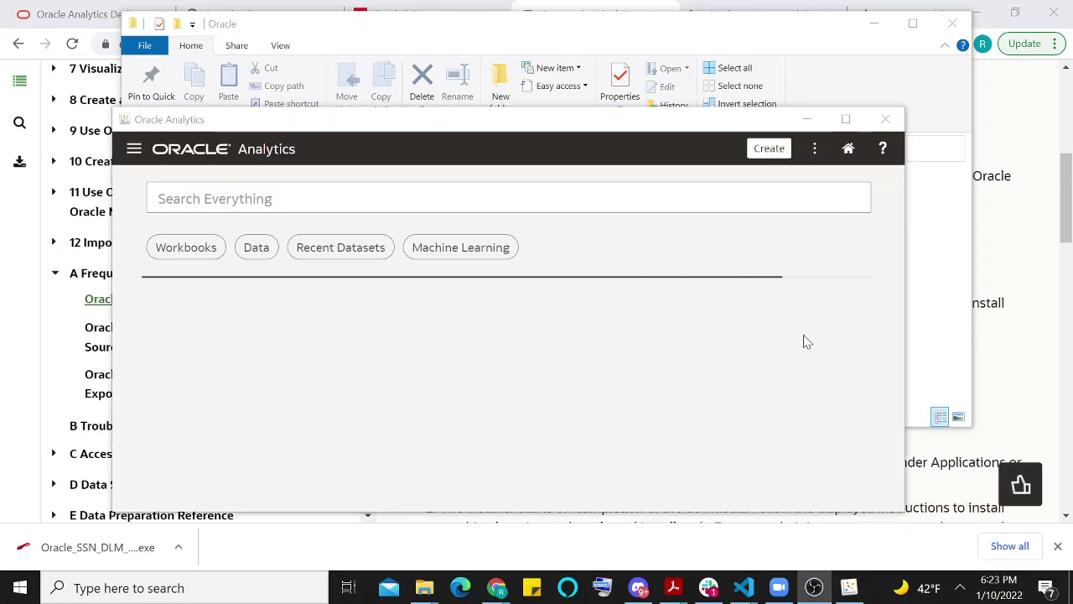
left_click_drag(624, 123, 644, 42)
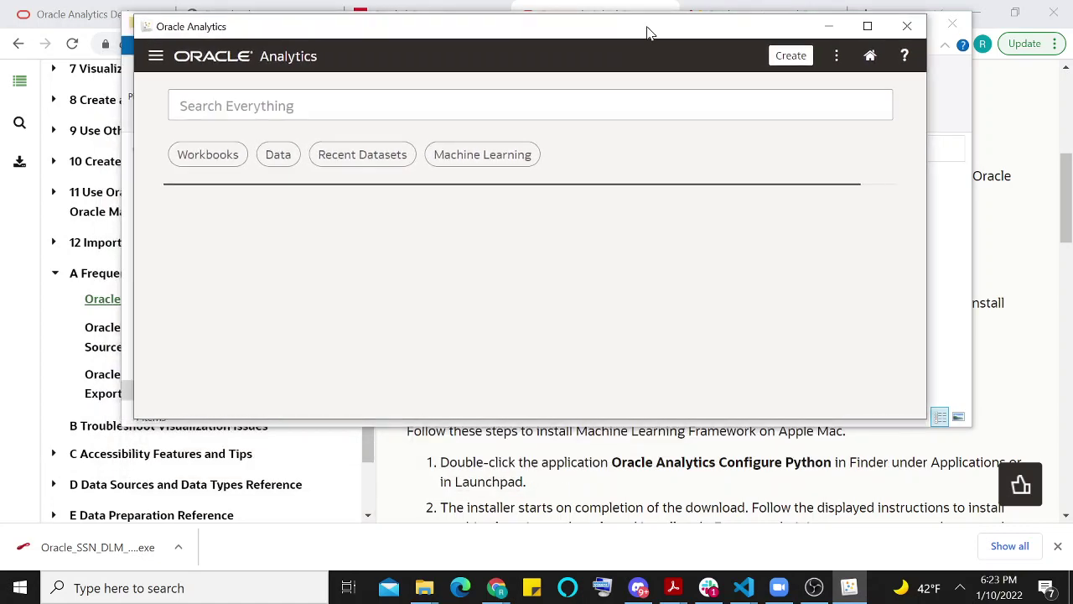
left_click_drag(644, 42, 633, 96)
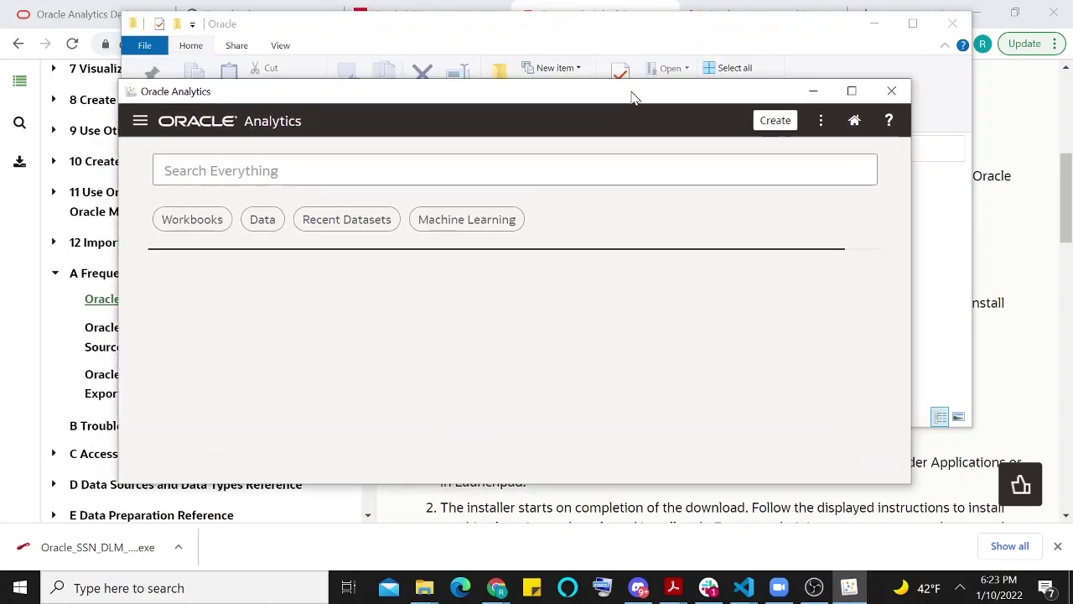
double_click(507, 97)
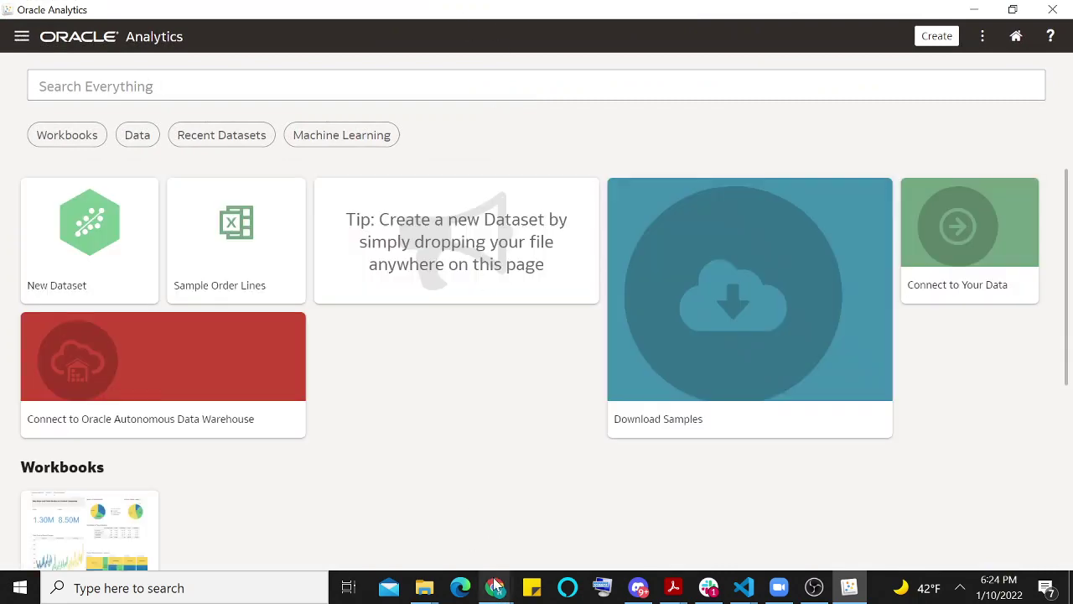
- Glance at the Oracle FAQ docs page, then return to the Oracle Analytics home page and scroll it
left_click(497, 587)
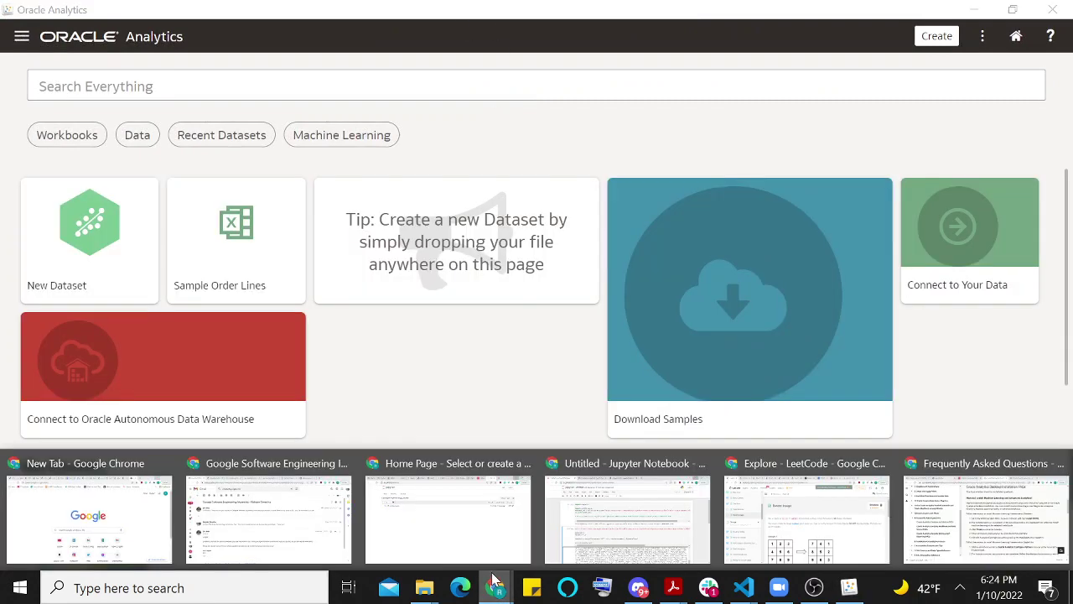
left_click(963, 507)
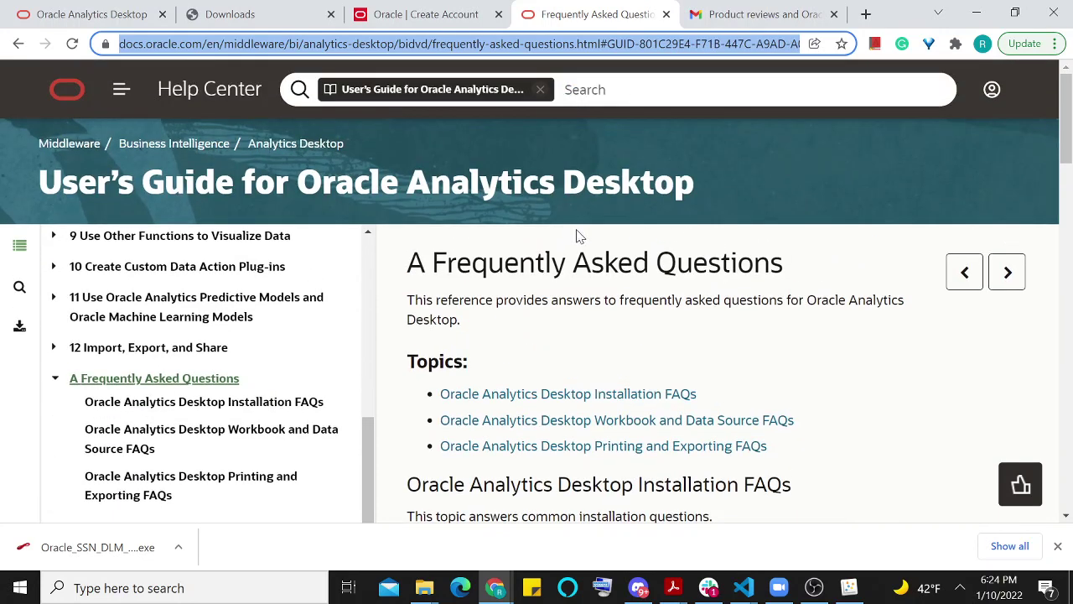
left_click(849, 587)
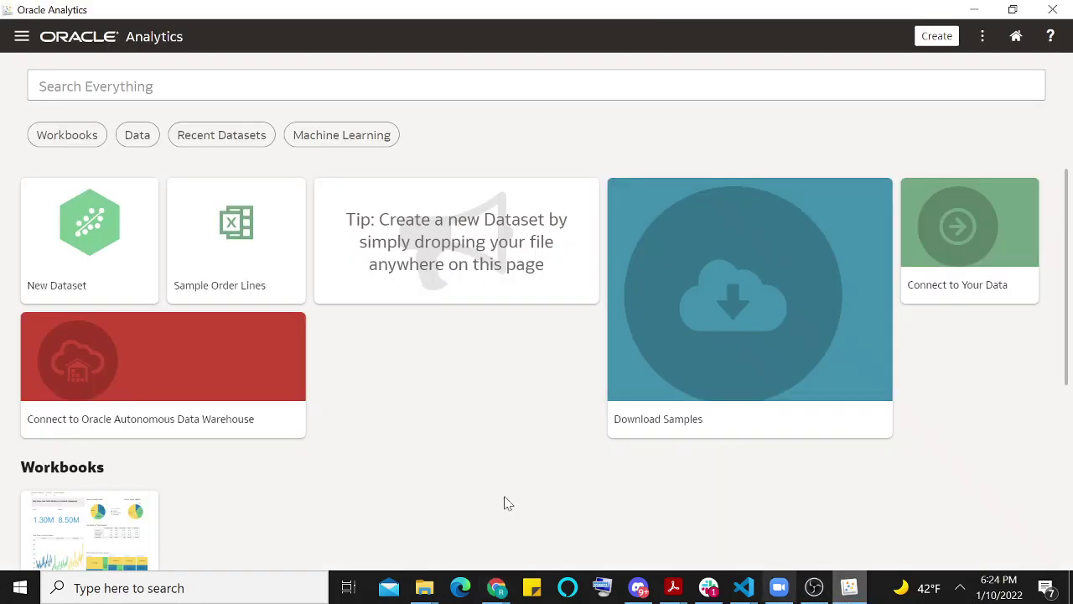
scroll(573, 365, "down", 1)
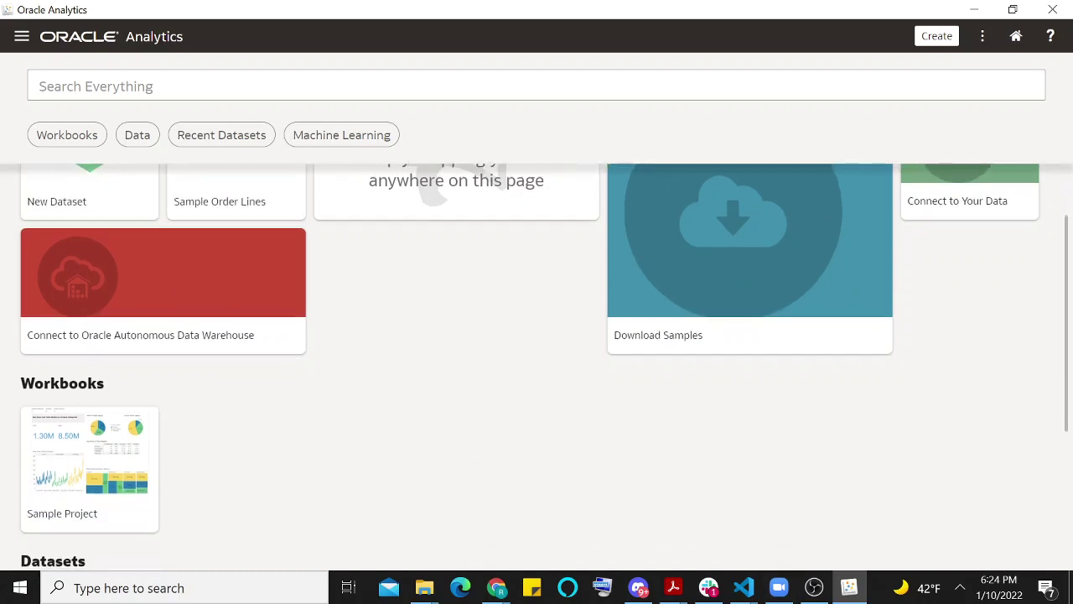